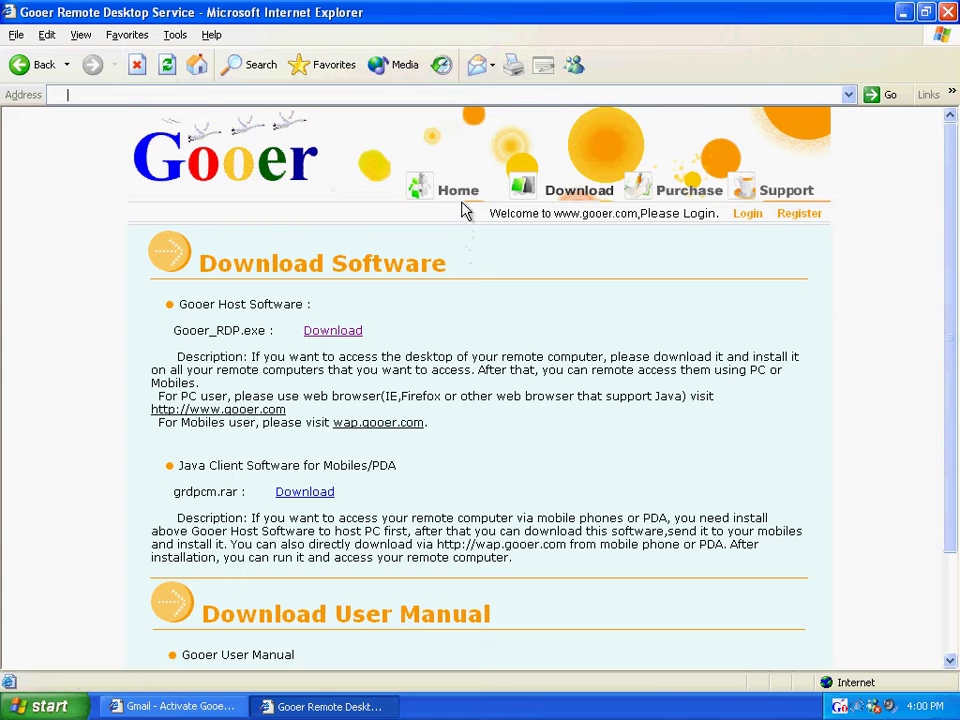
Return from the software download page to the Gooer home page
left_click(463, 193)
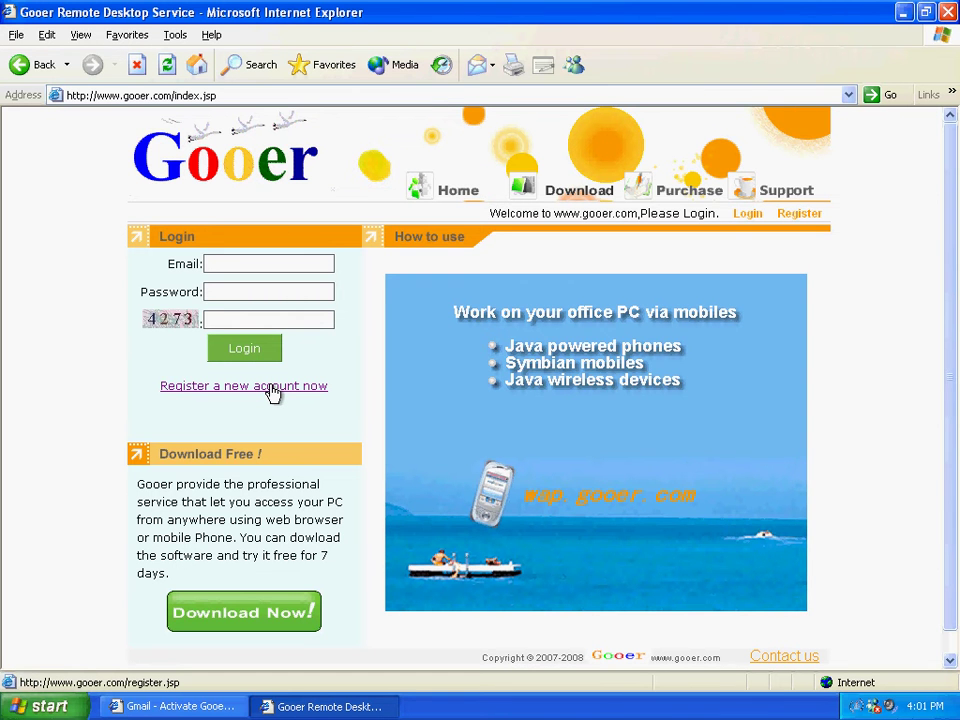
Fill in the new-account form with e-mail, password, confirmation and check code, then submit it
left_click(270, 390)
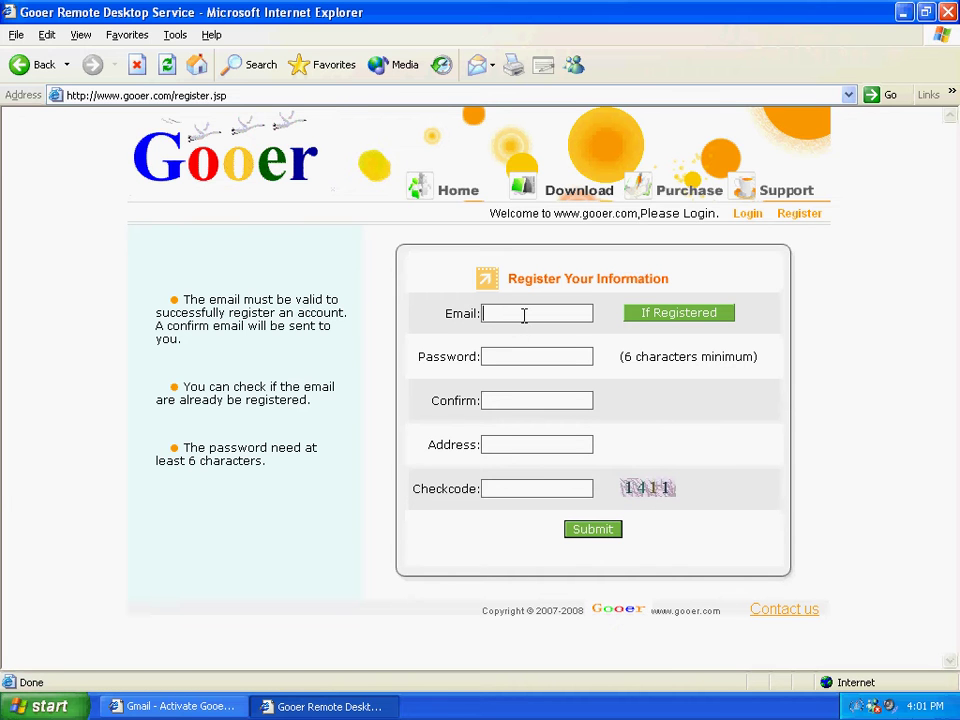
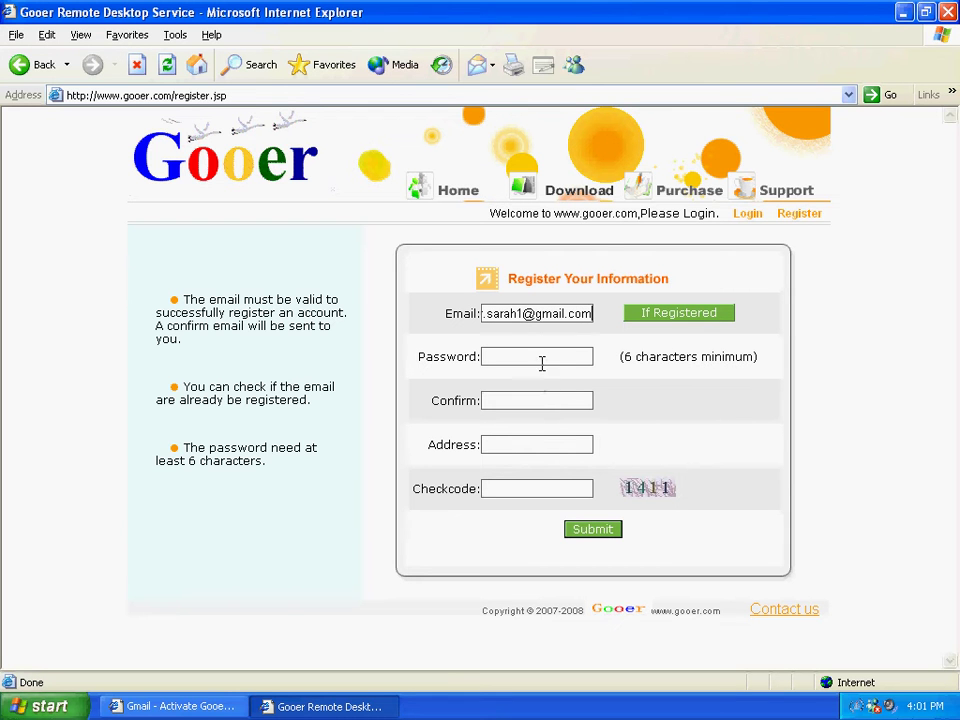
left_click(543, 358)
type("********")
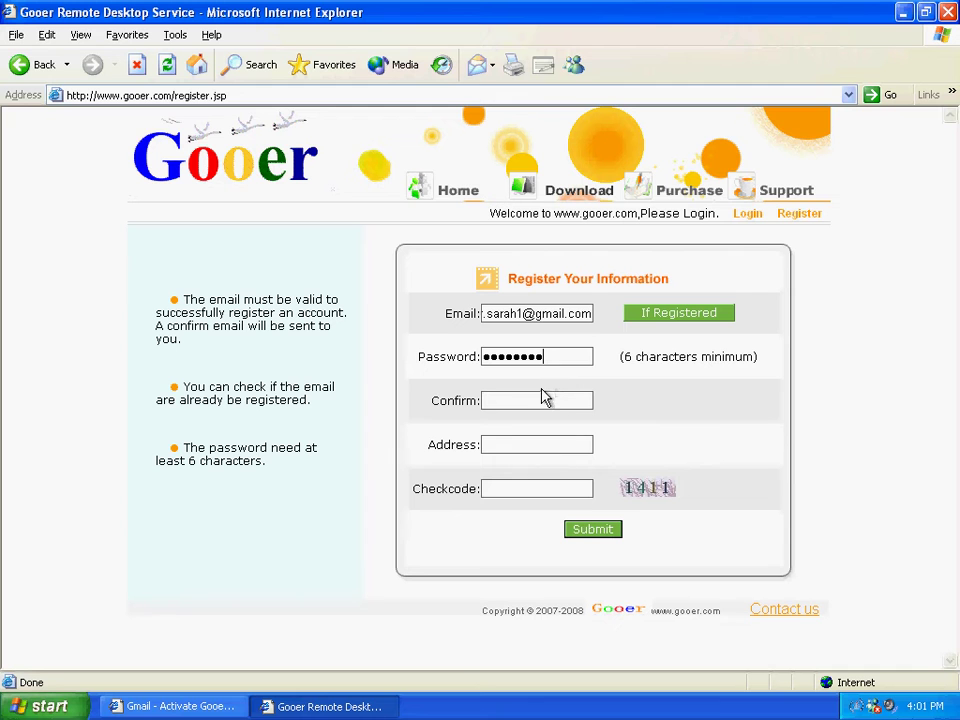
left_click(540, 396)
type("********")
left_click(521, 488)
type("1411")
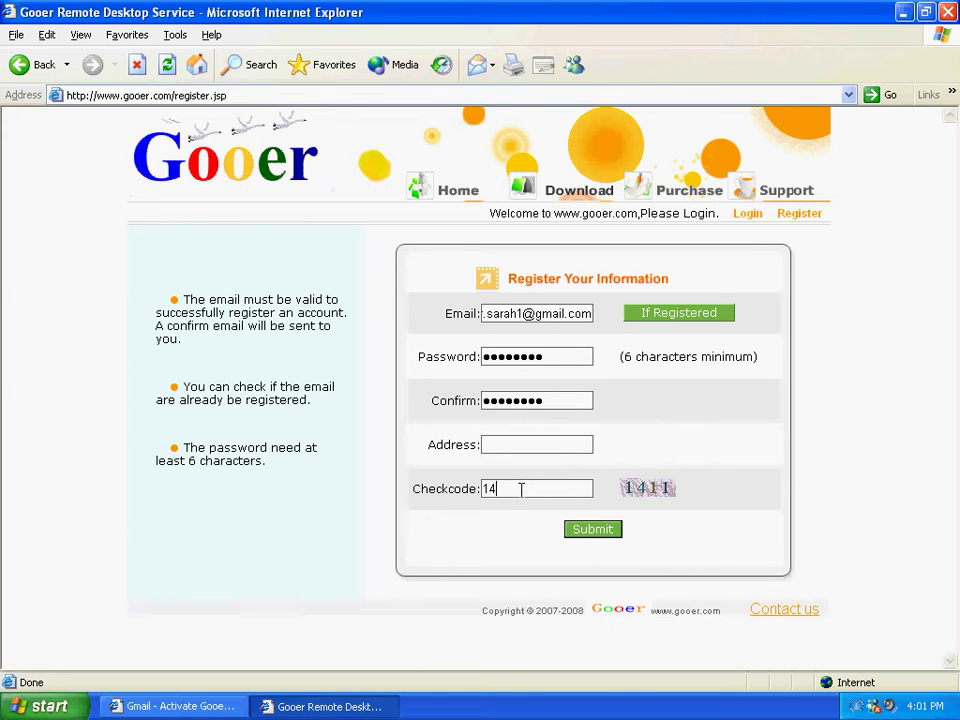
left_click(583, 536)
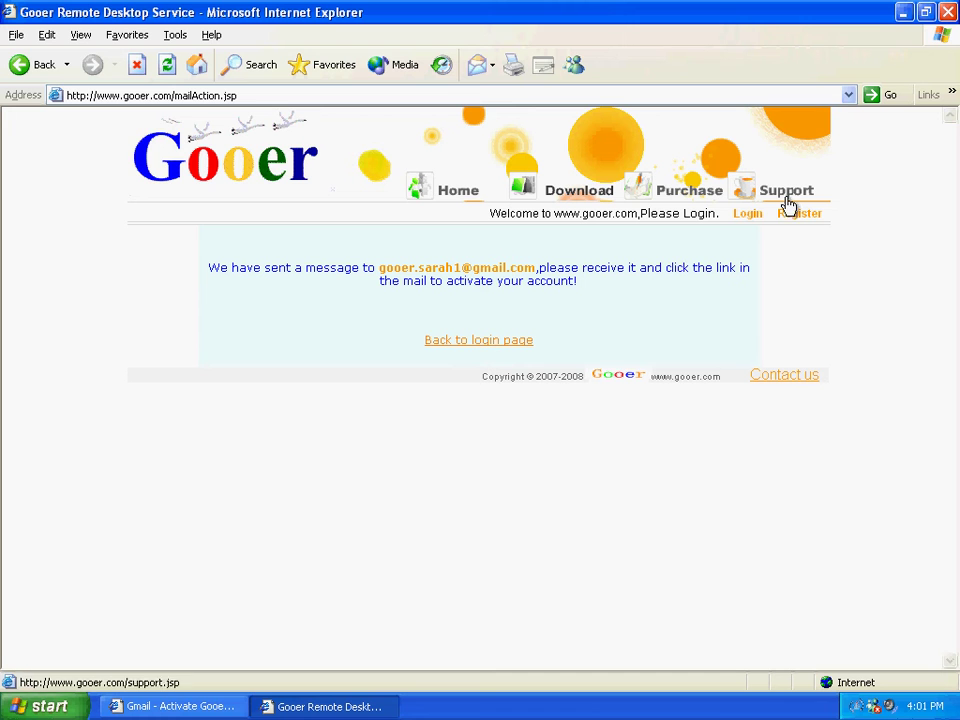
left_click(827, 95)
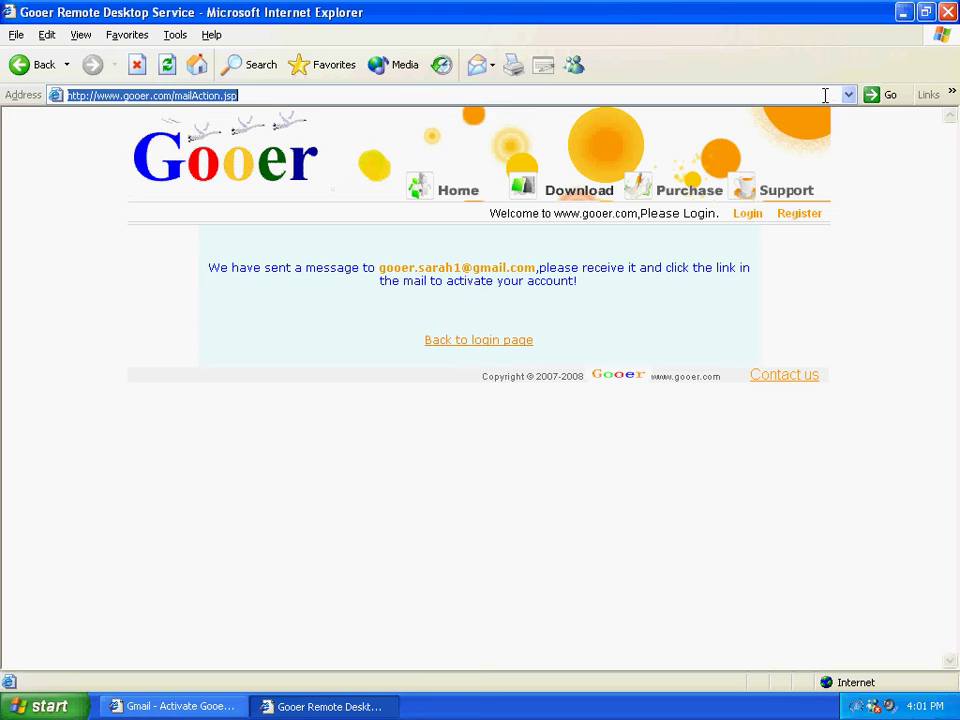
type("www.g")
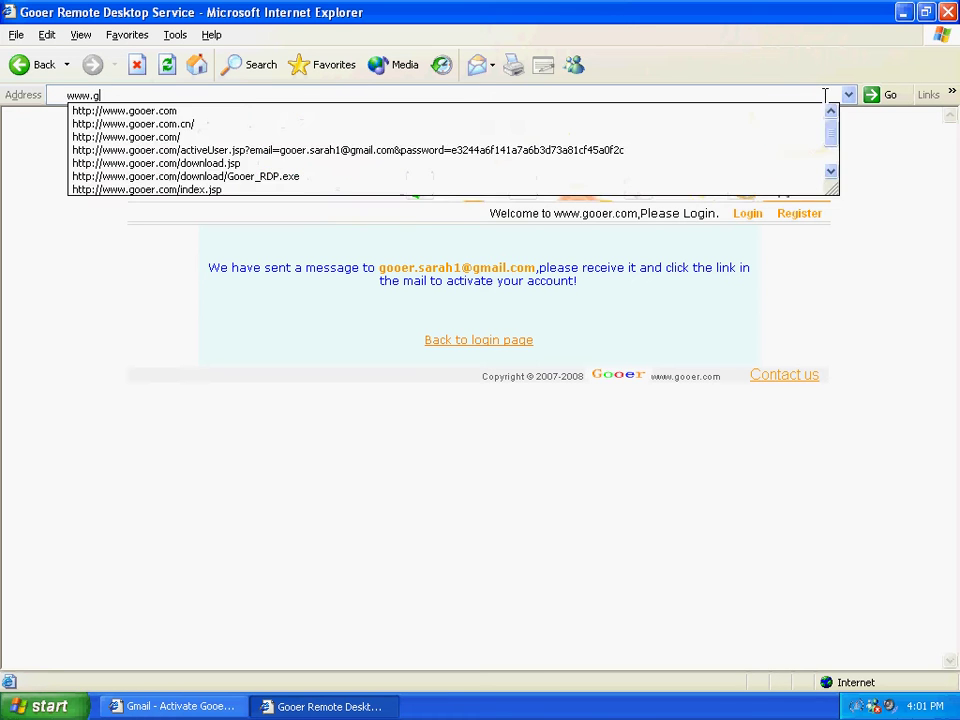
type("mail.com")
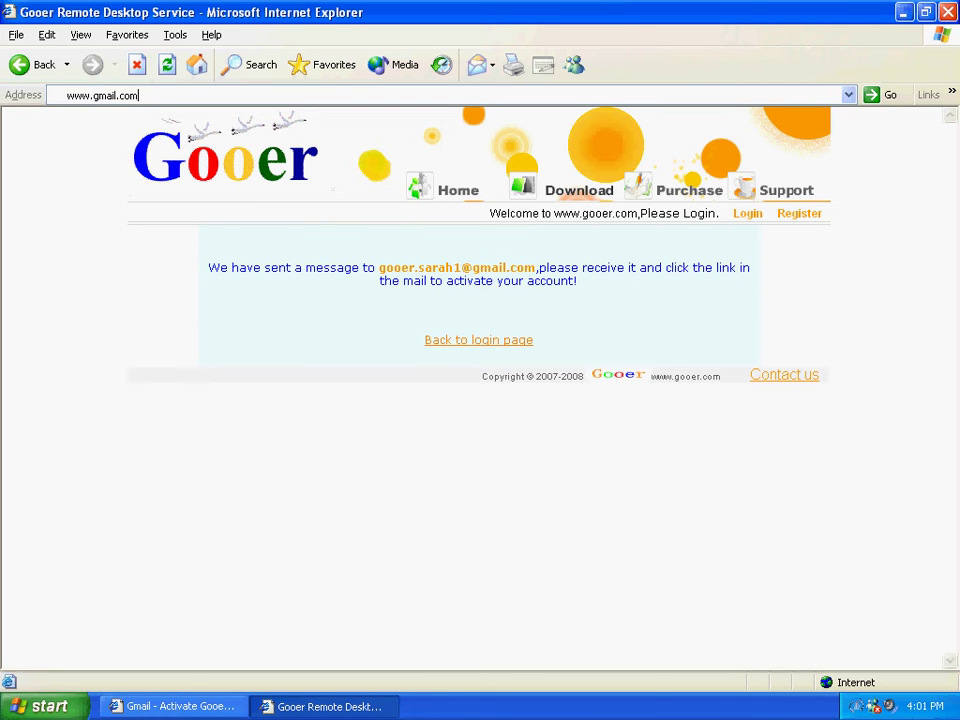
key("Return")
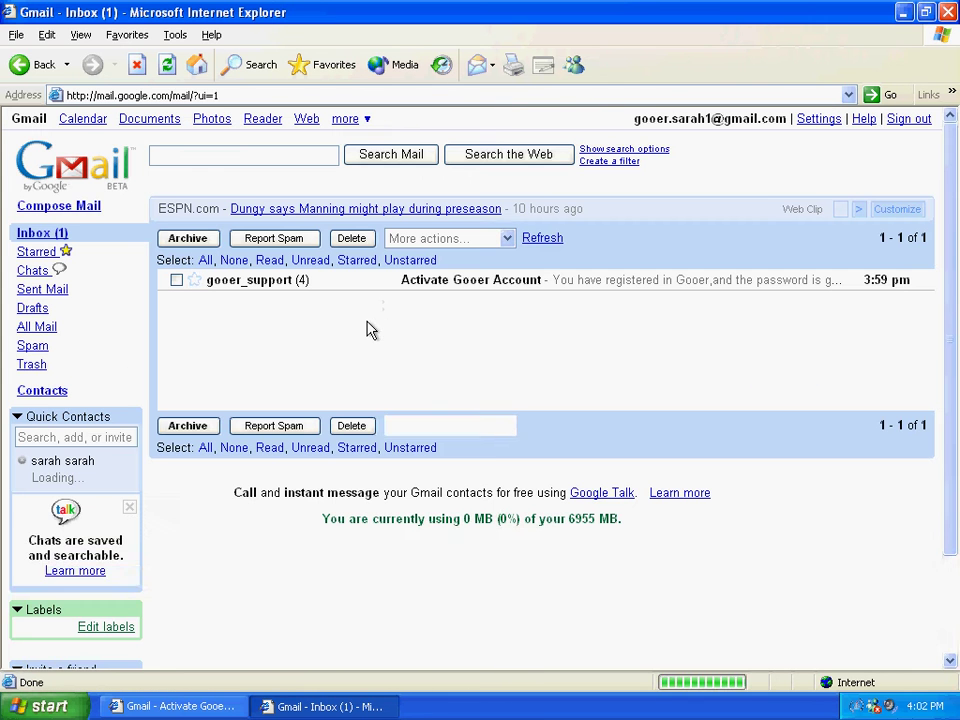
left_click(484, 288)
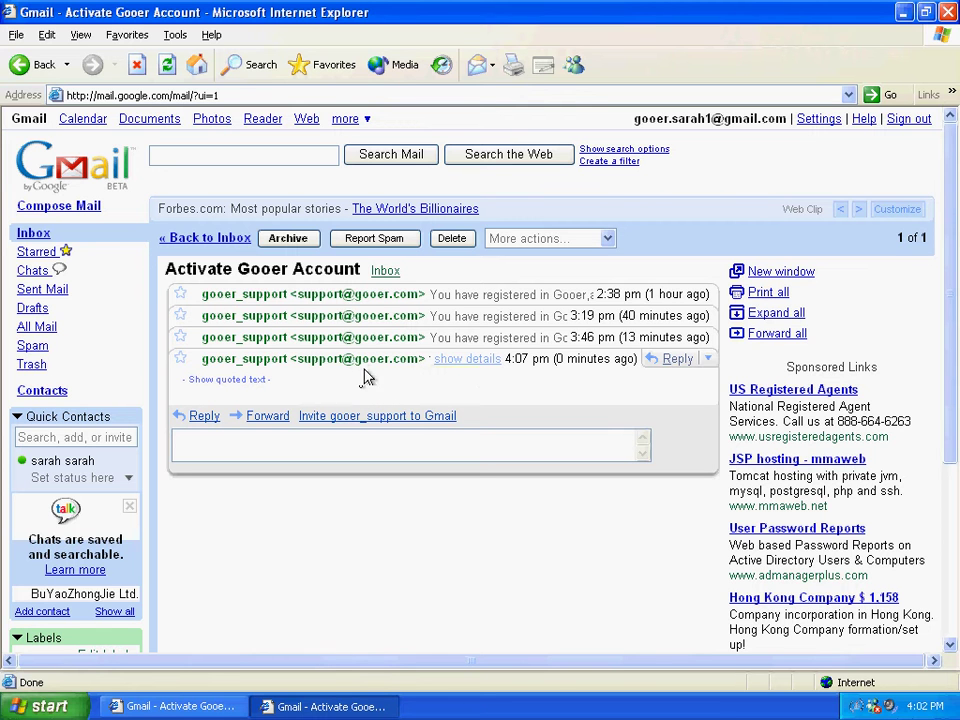
left_click(417, 294)
left_click(468, 347)
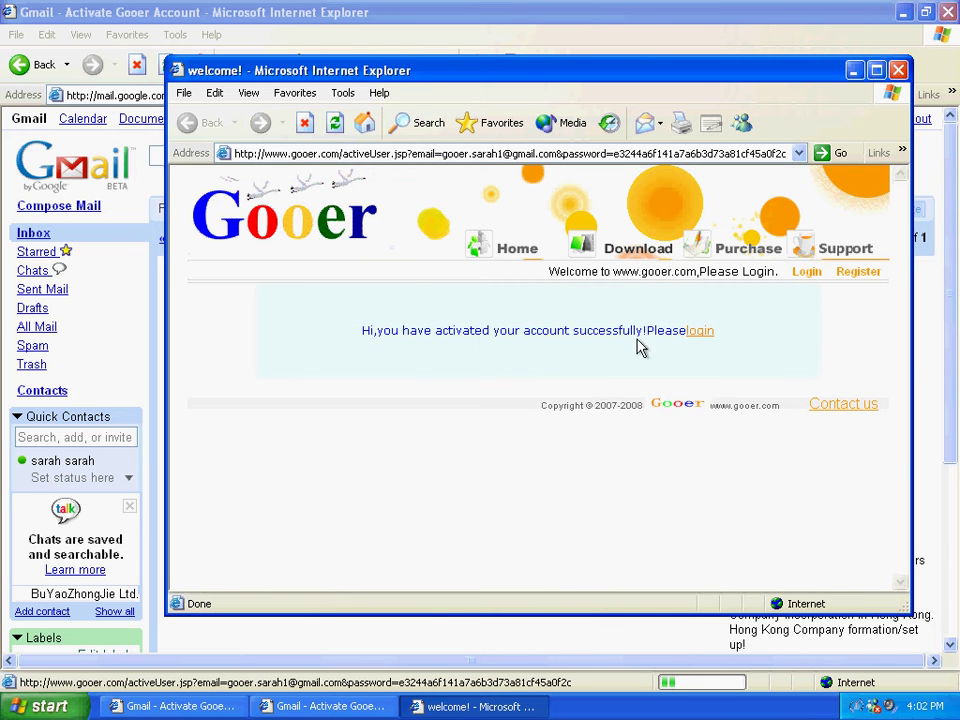
Go to the Gooer login page and maximize the Internet Explorer window
left_click(701, 337)
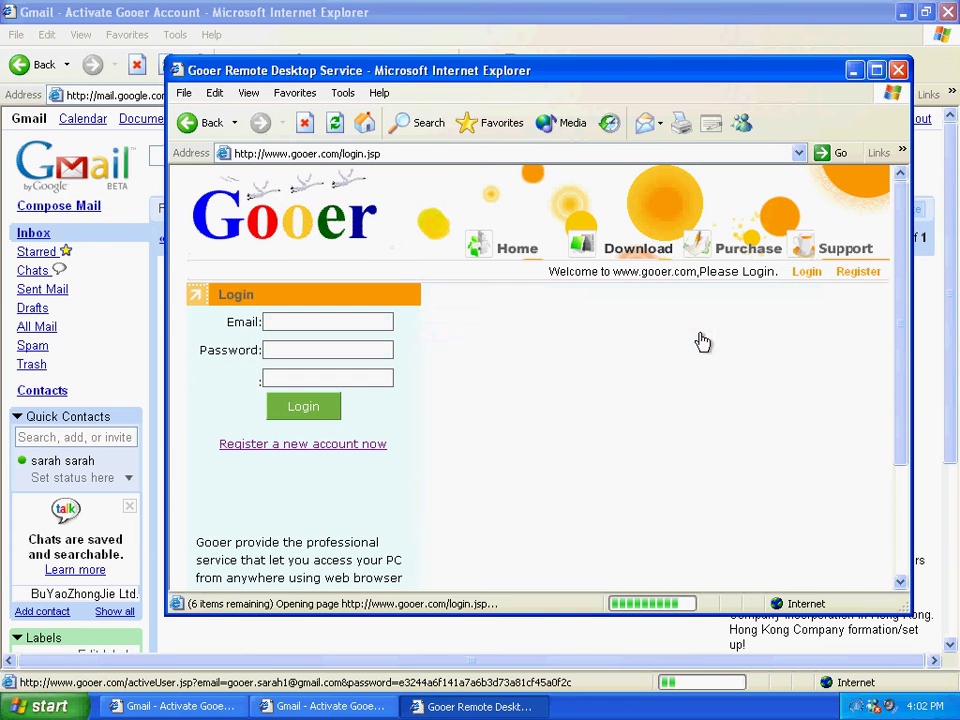
double_click(502, 72)
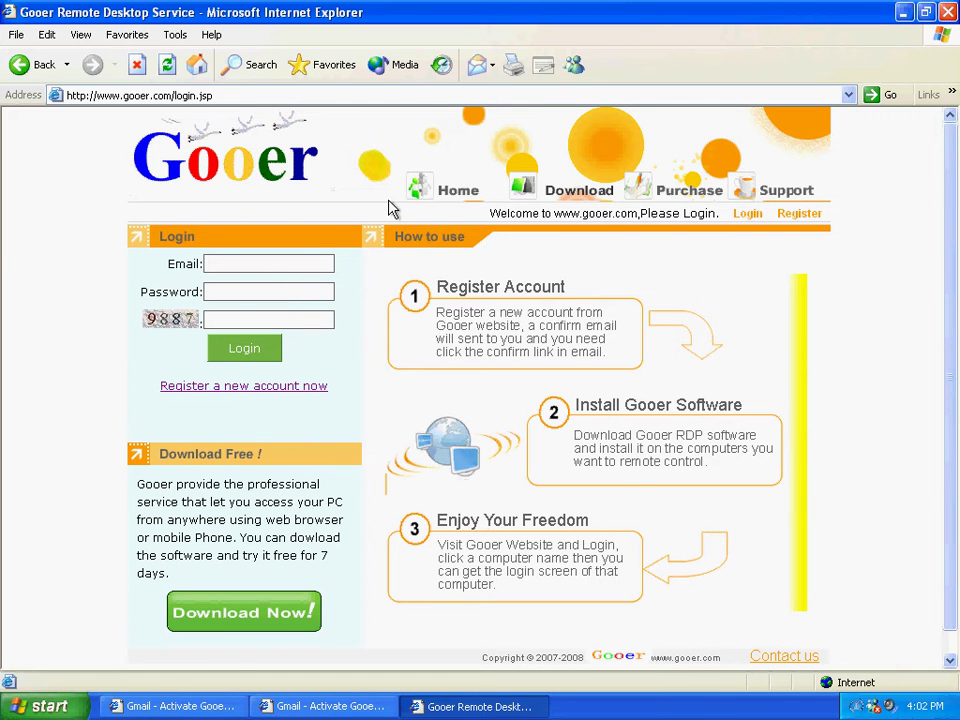
Download Gooer_RDP.exe and run it directly, after cancelling an attempt to save it to temp
left_click(553, 190)
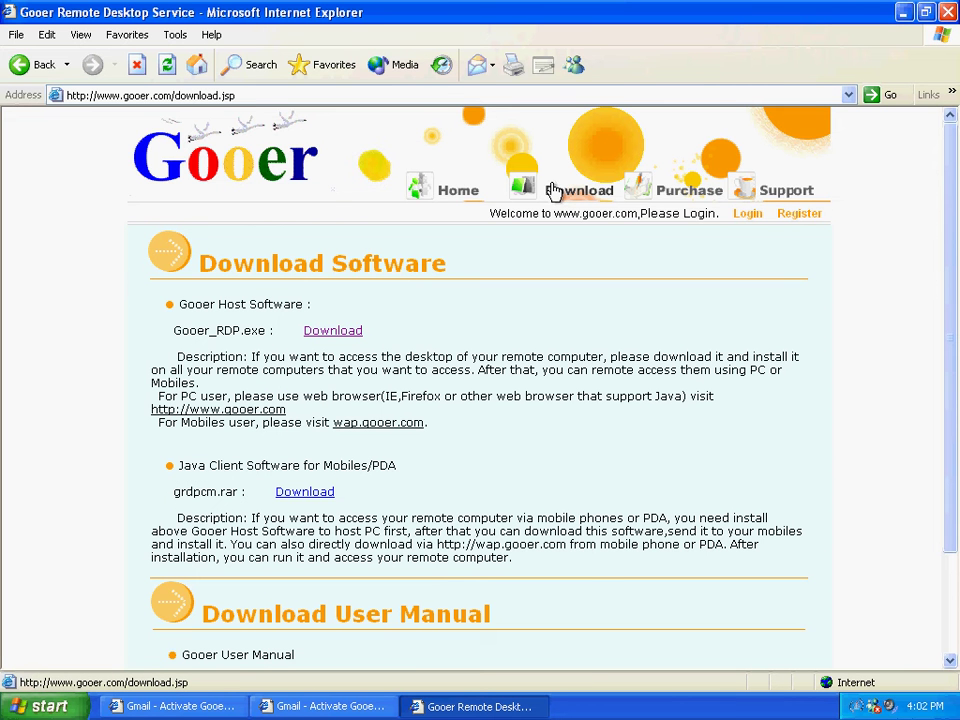
left_click(351, 334)
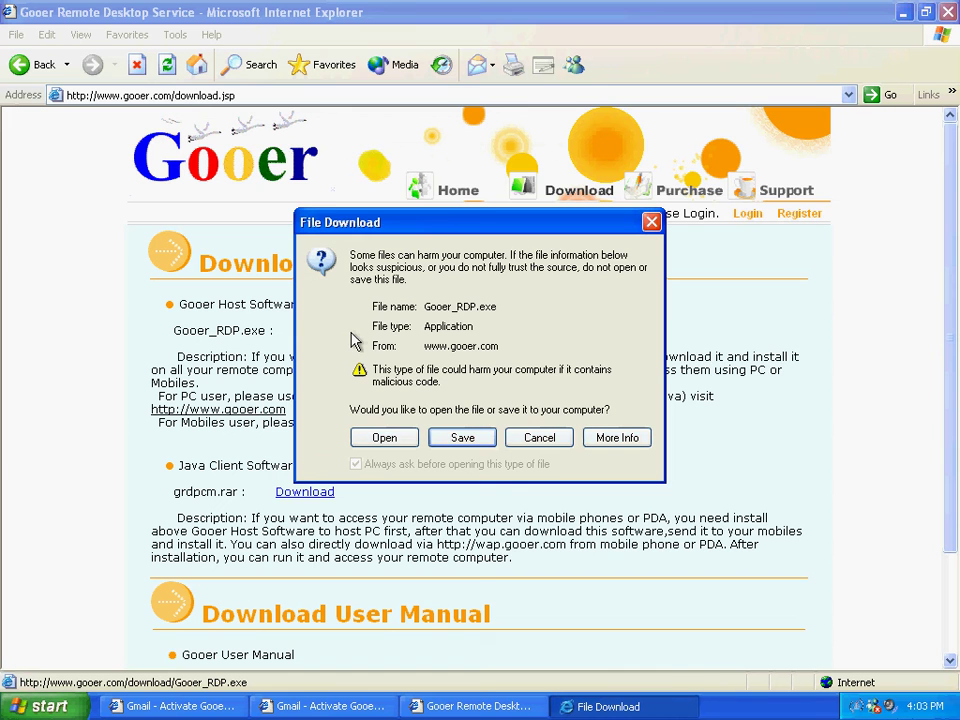
left_click(437, 440)
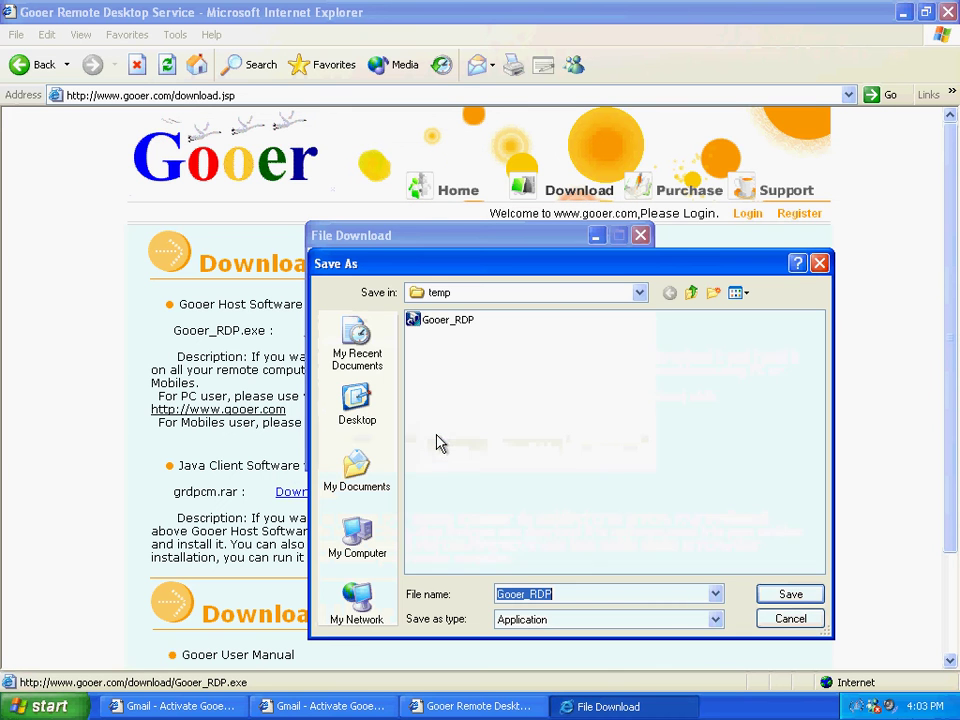
left_click(779, 597)
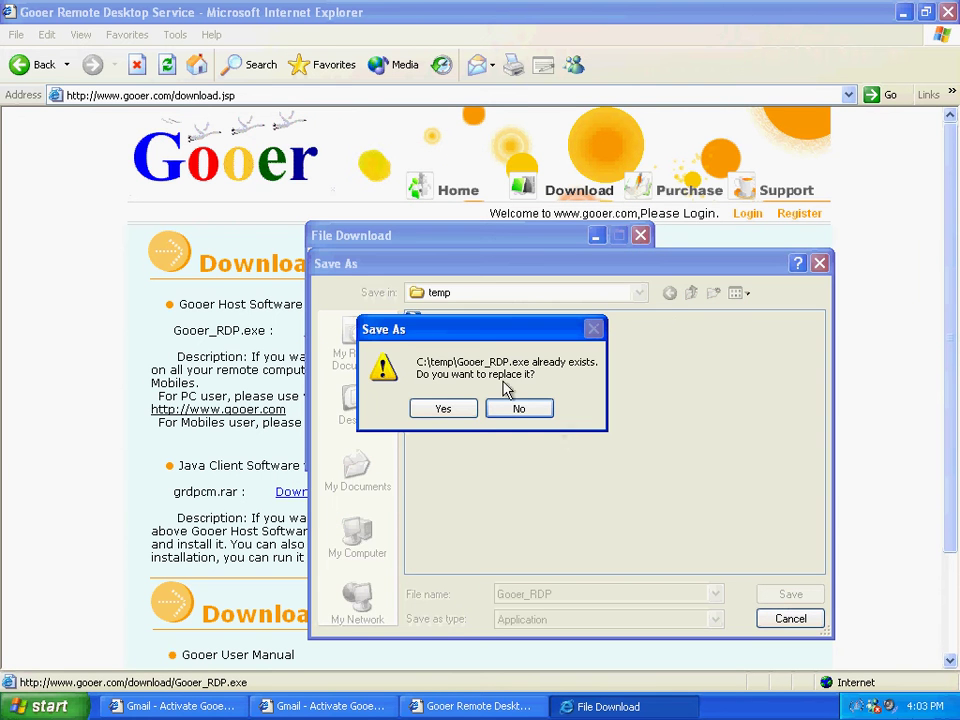
left_click(515, 410)
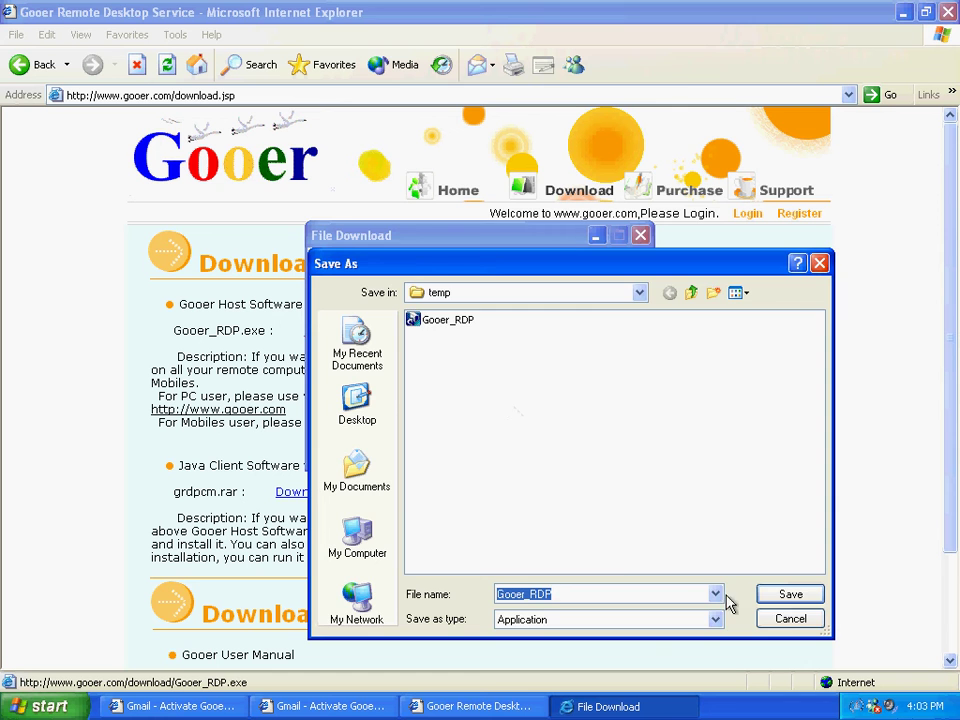
left_click(770, 618)
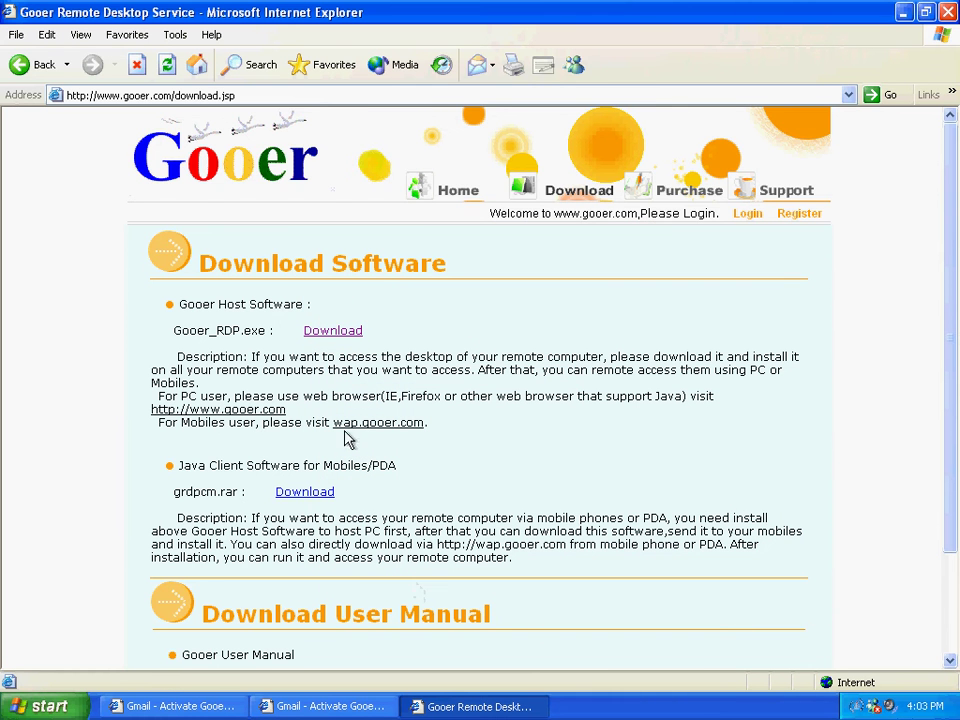
left_click(343, 333)
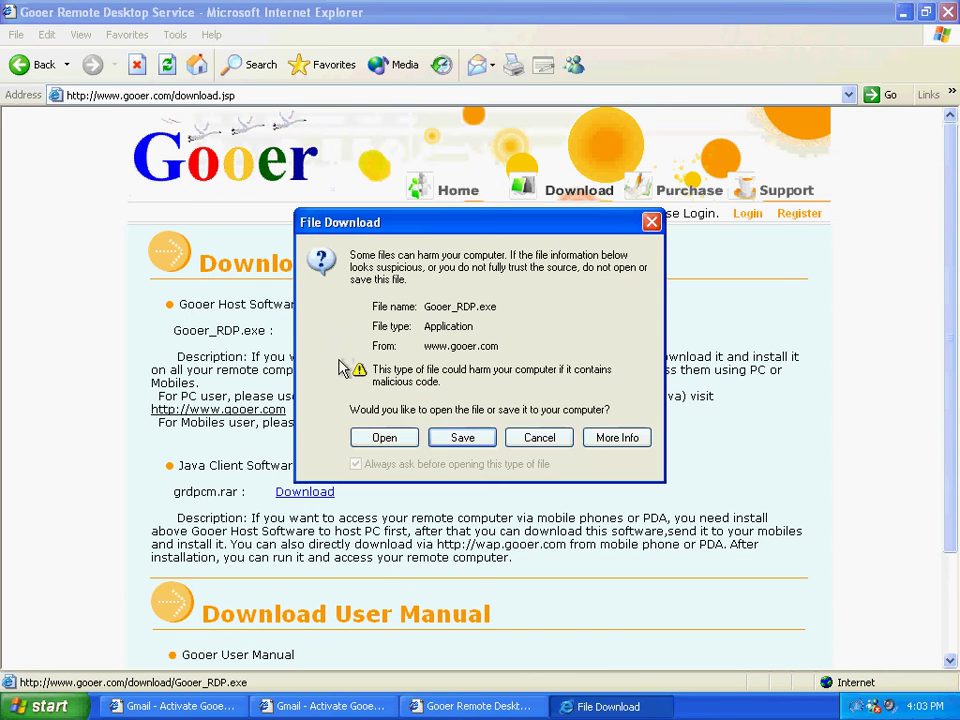
left_click(378, 438)
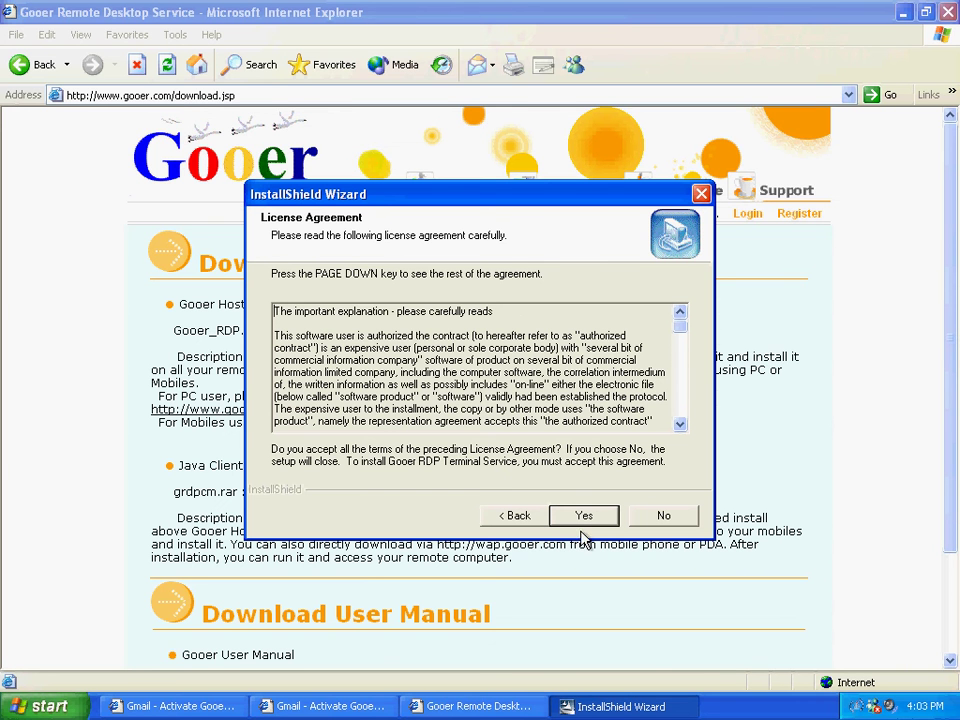
Accept the license, keep the default install folder, and agree to install VNC
left_click(604, 516)
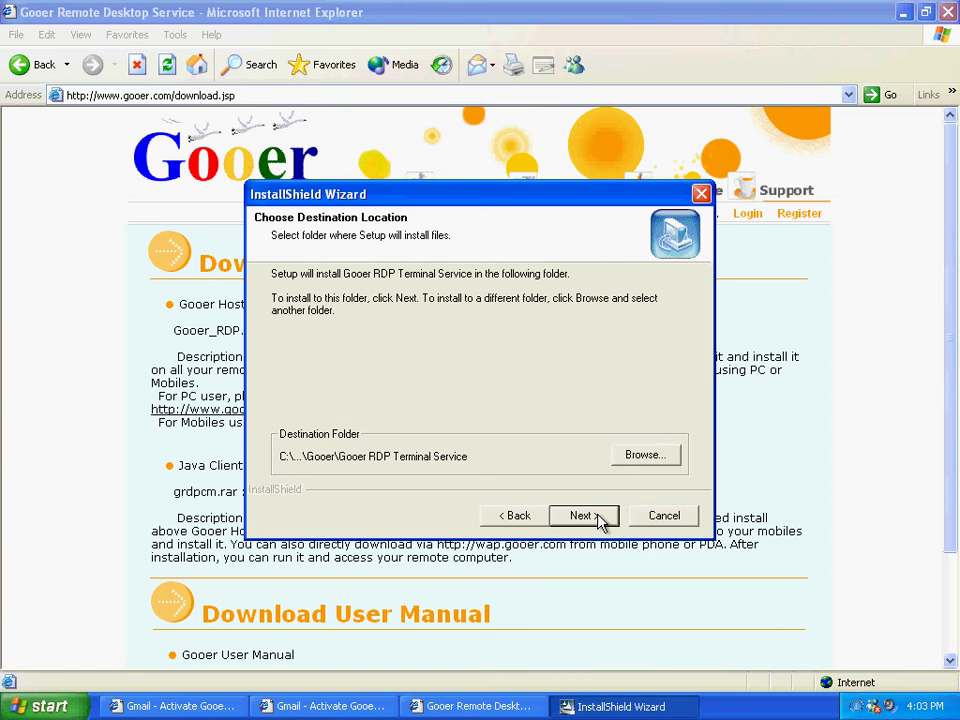
left_click(603, 518)
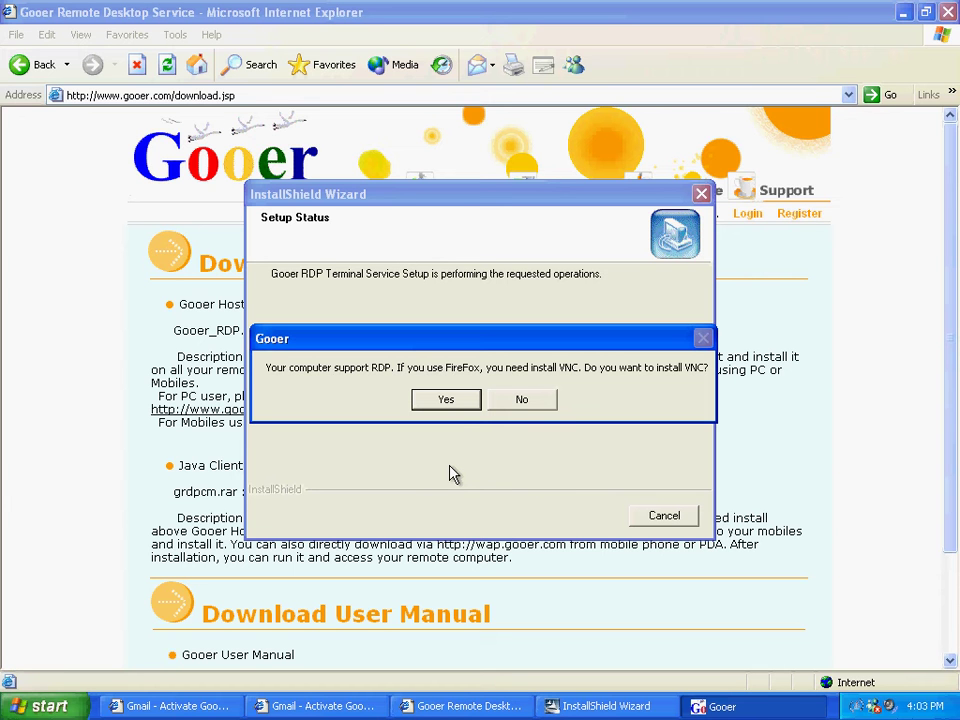
left_click(452, 403)
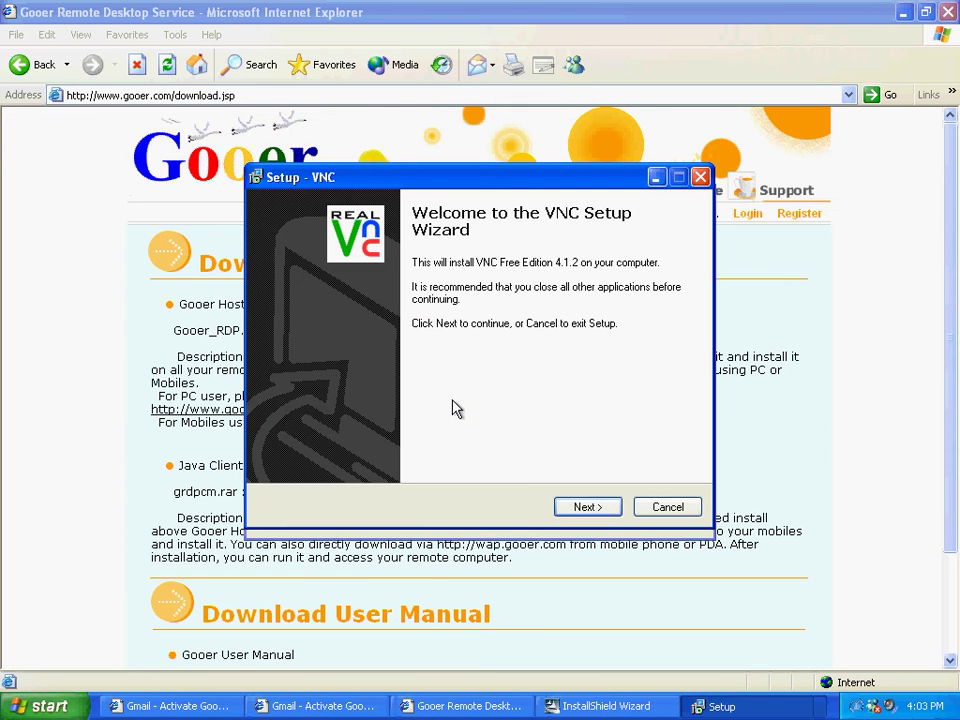
Accept the VNC license, keep default location, components, folder and service-mode tasks, and install
left_click(592, 514)
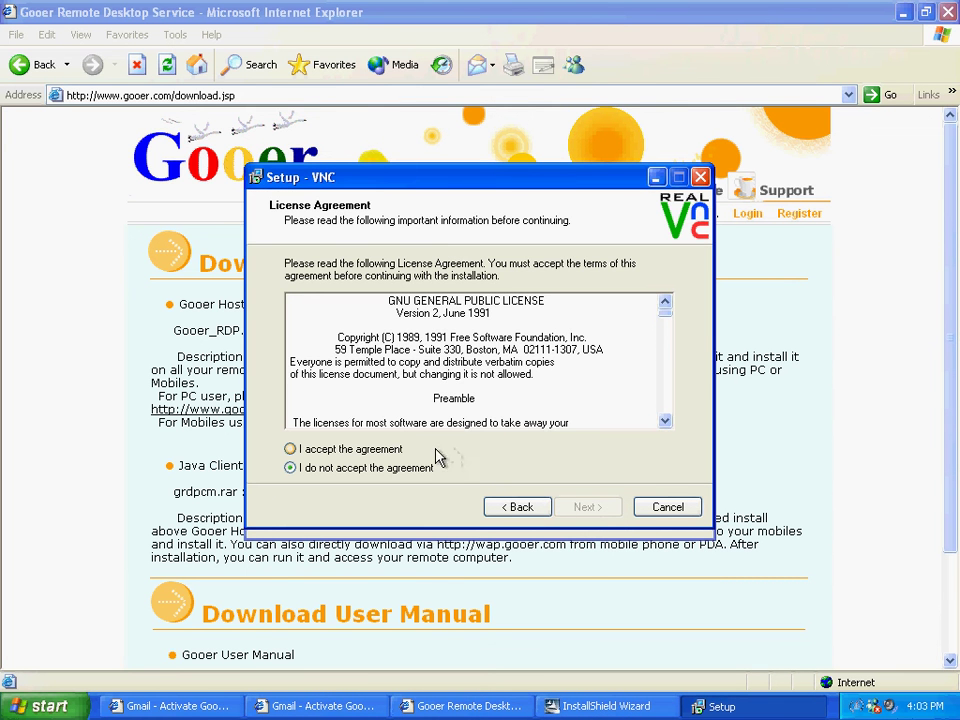
left_click(404, 451)
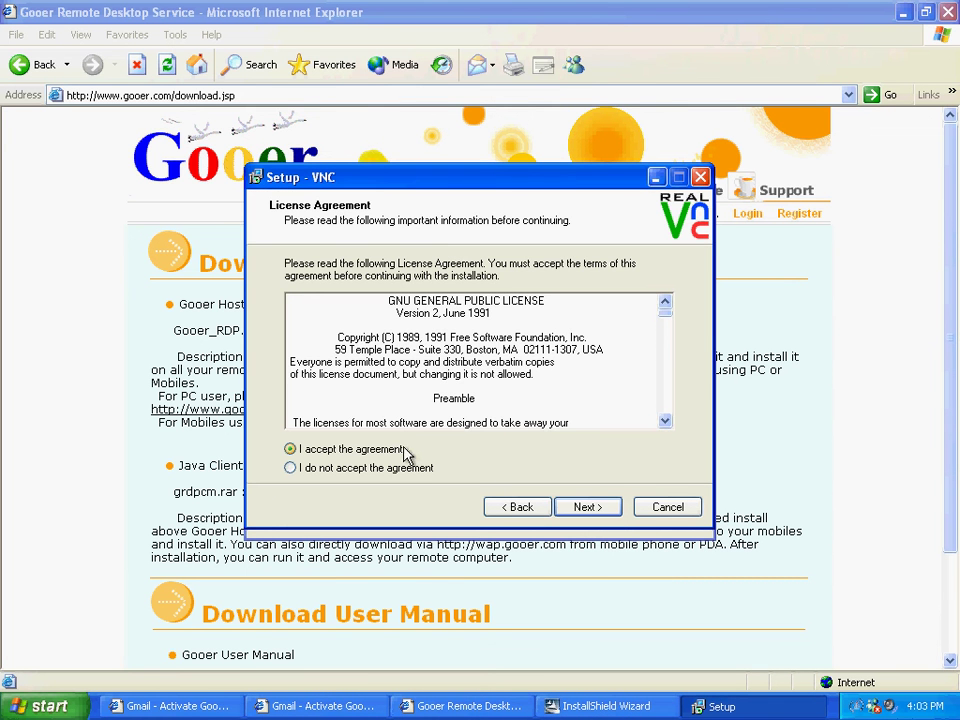
left_click(561, 509)
left_click(561, 508)
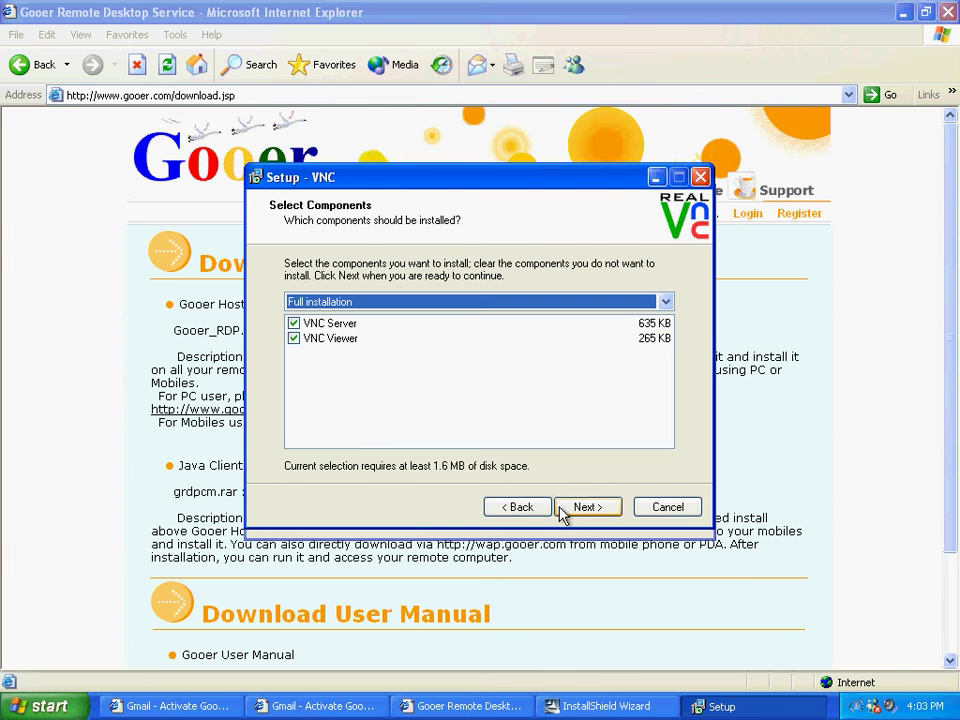
left_click(561, 508)
left_click(561, 508)
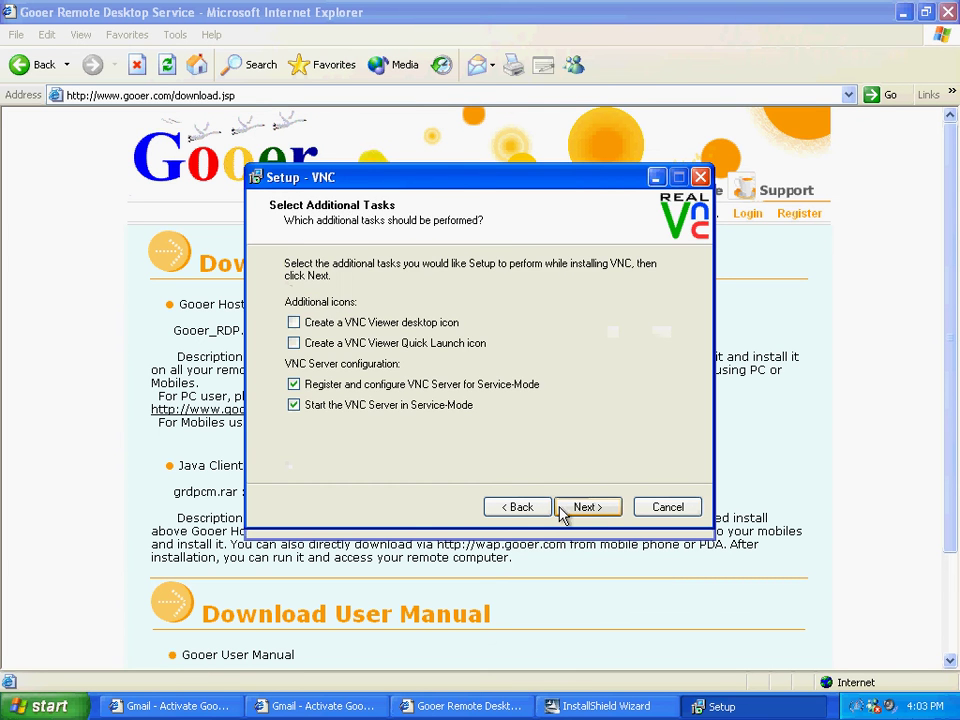
left_click(561, 508)
left_click(560, 508)
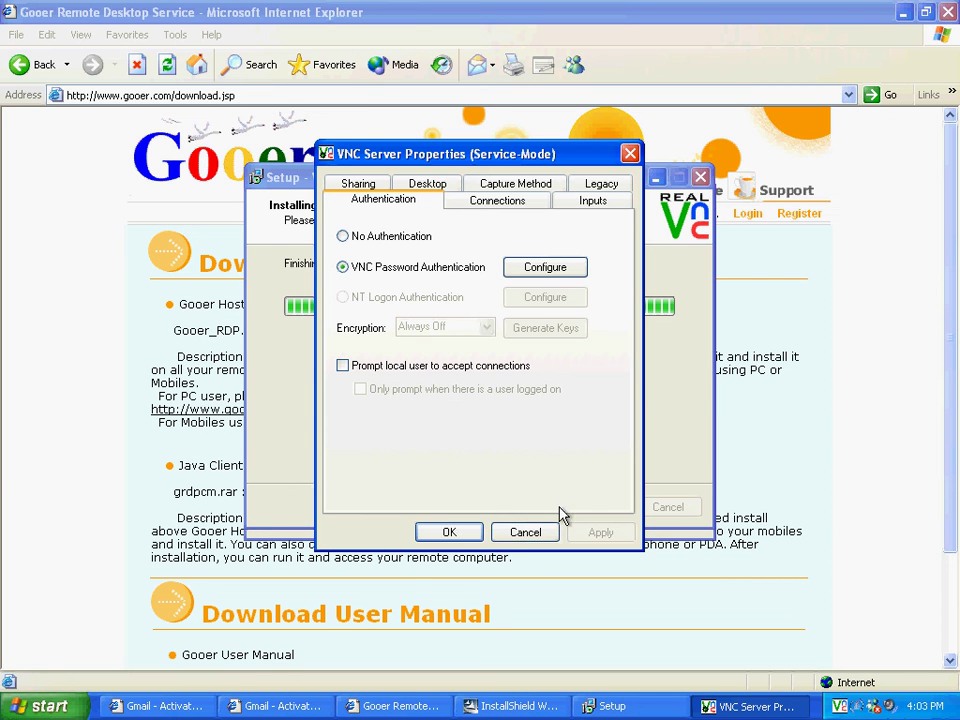
Set and confirm the VNC server password, apply the authentication settings and continue
left_click(545, 268)
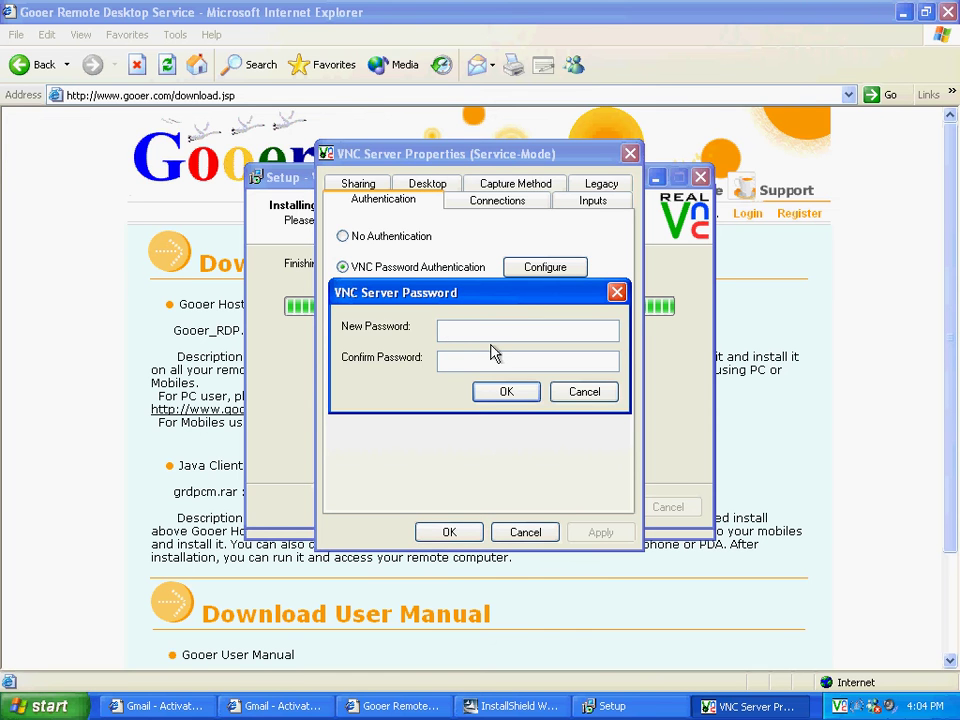
type("gooer123")
left_click(492, 362)
type("gooer123")
left_click(501, 393)
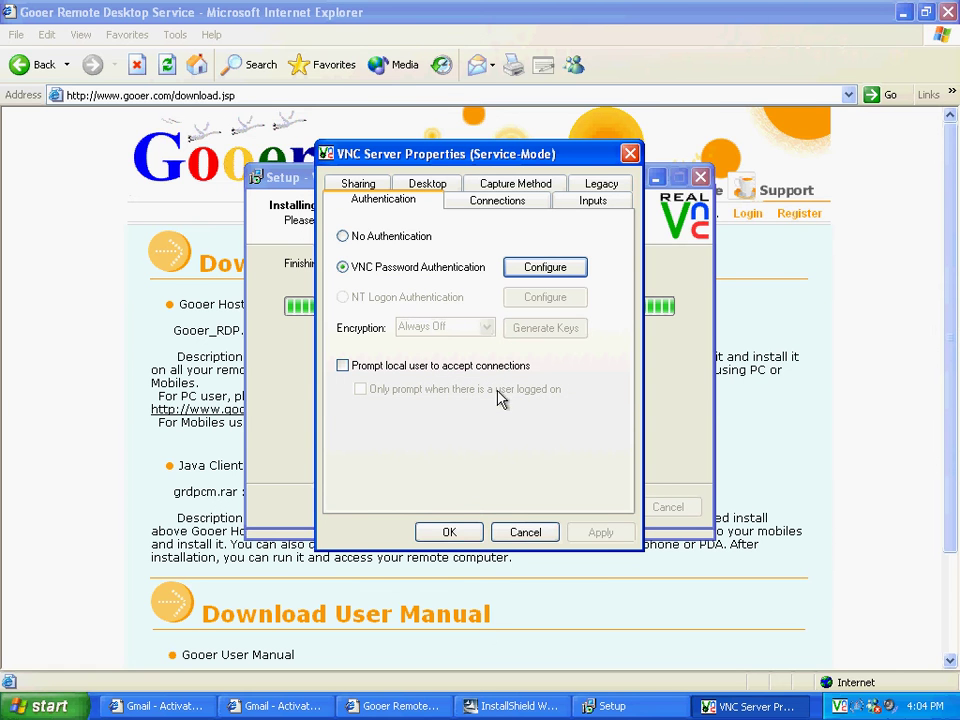
left_click(474, 539)
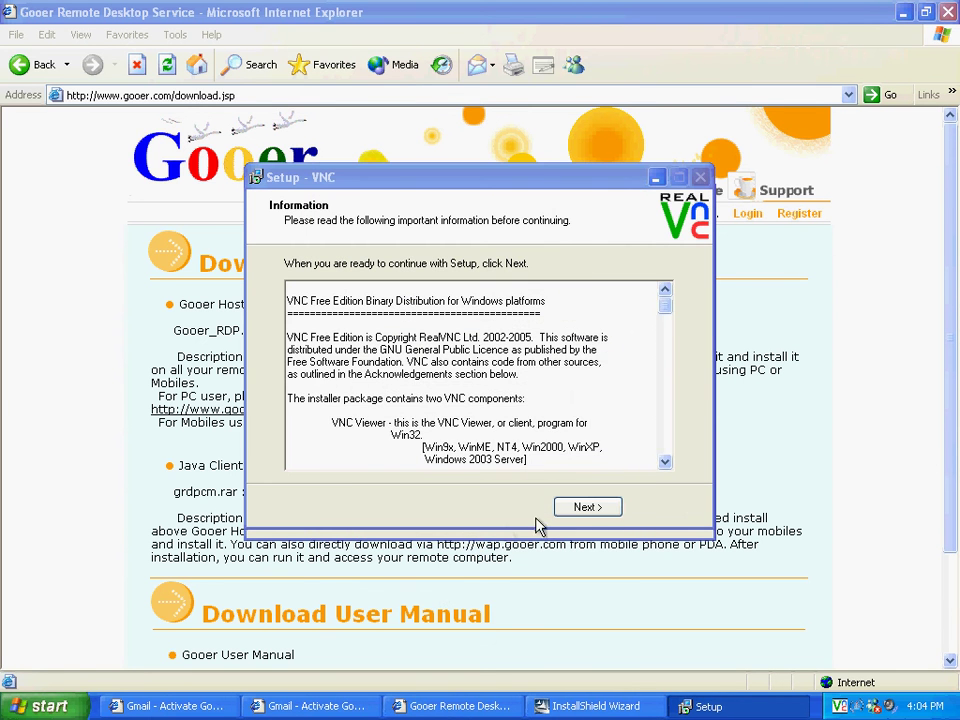
left_click(577, 508)
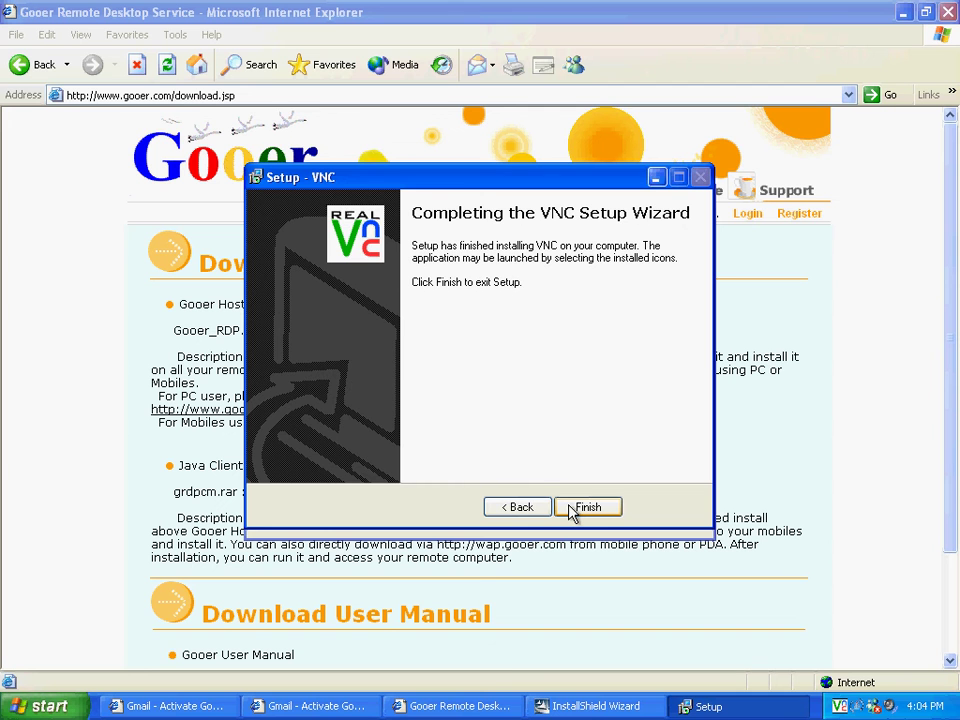
Close the finished VNC setup and log the PC into the Gooer account with its e-mail and password
left_click(586, 507)
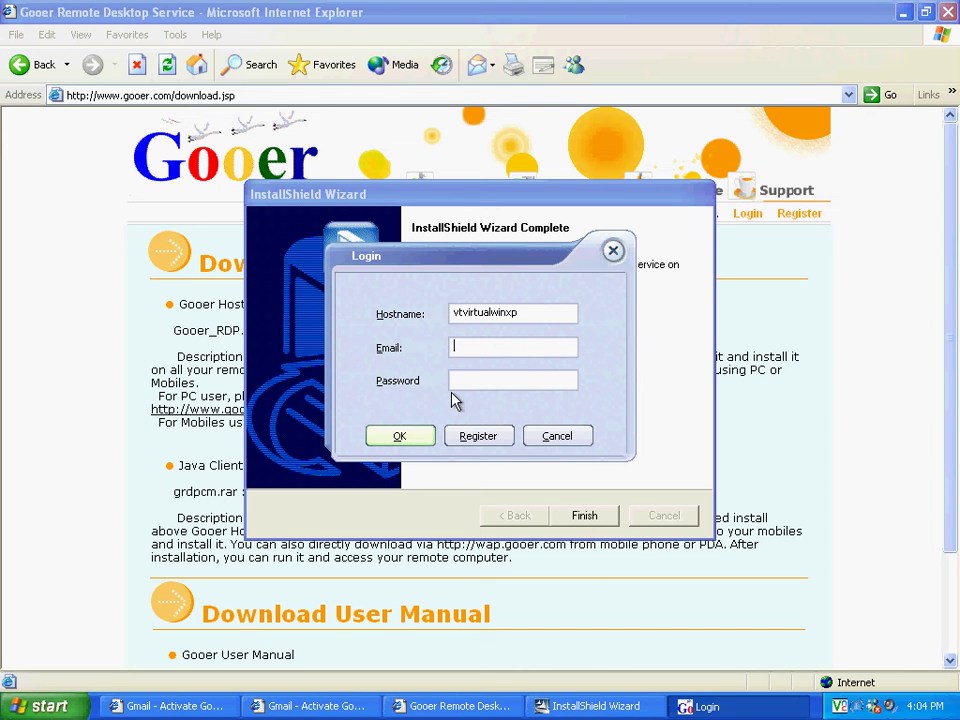
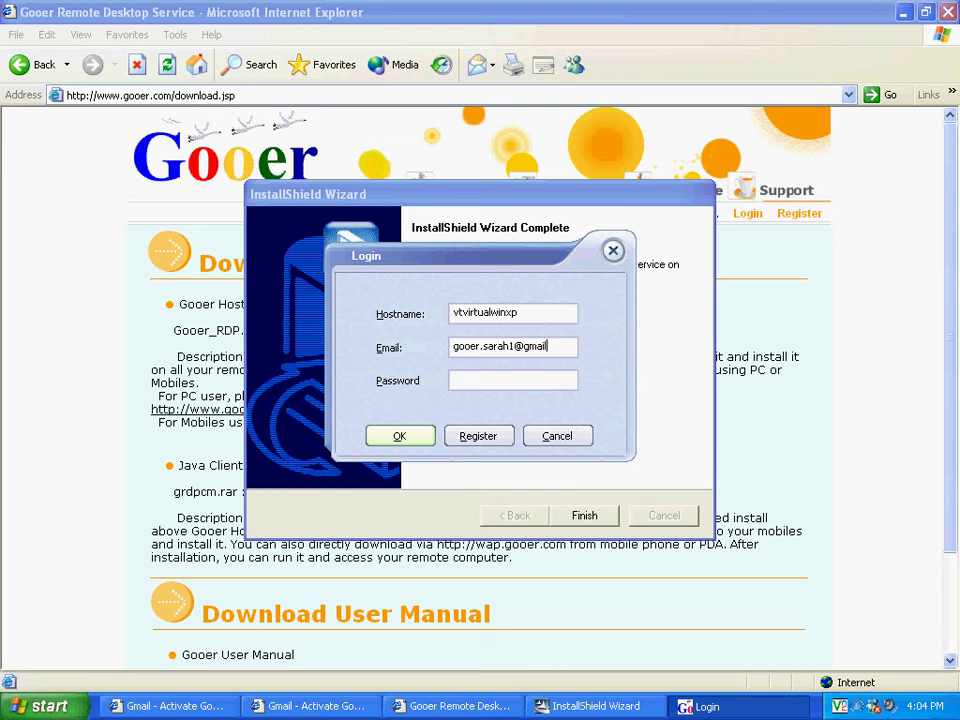
left_click(482, 379)
type("********")
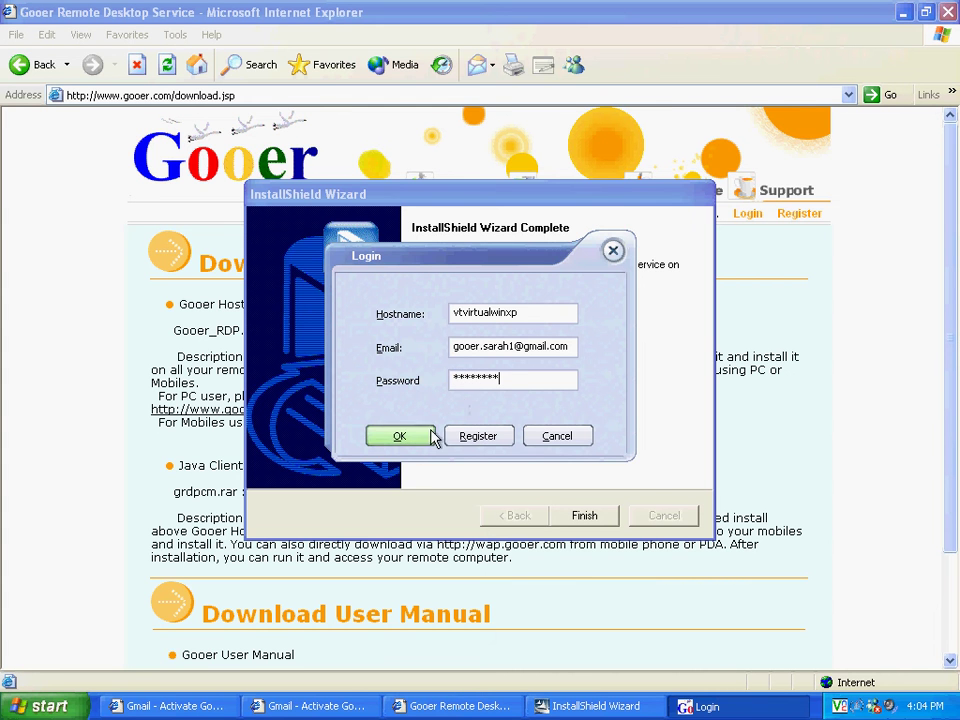
left_click(430, 437)
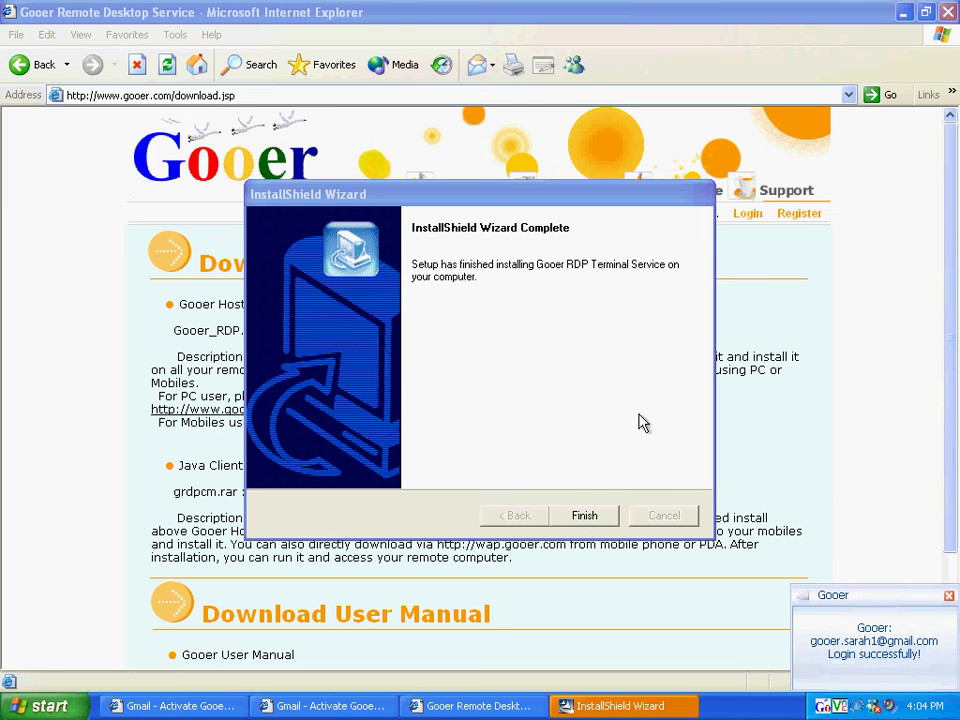
Finish the Gooer RDP installation and minimize the full-screen virtual machine
left_click(605, 516)
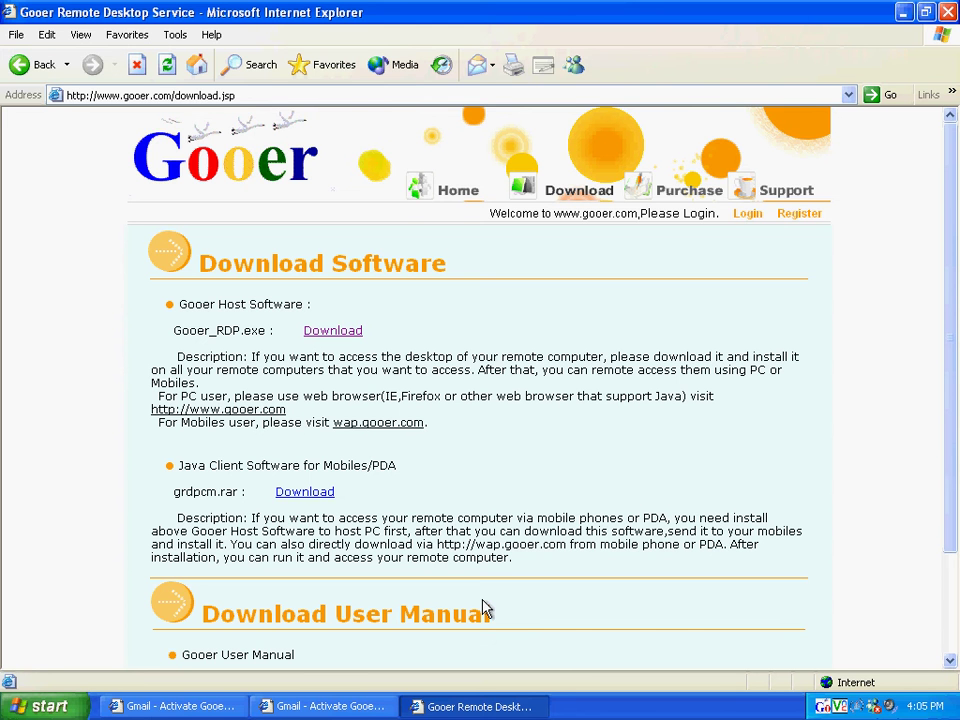
key("ctrl+alt+Return")
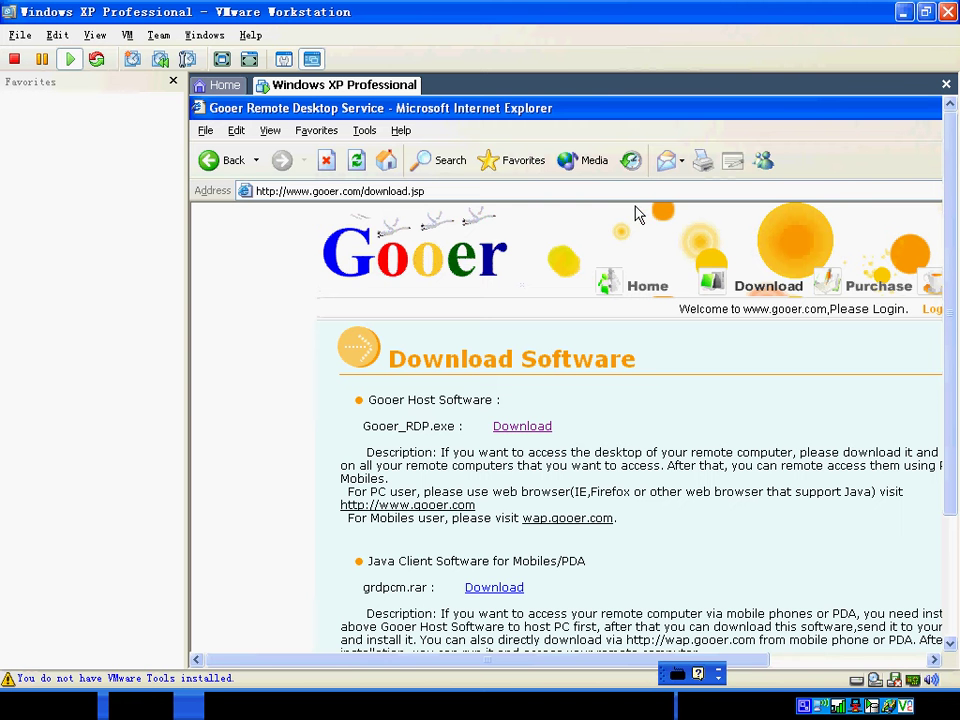
left_click(903, 12)
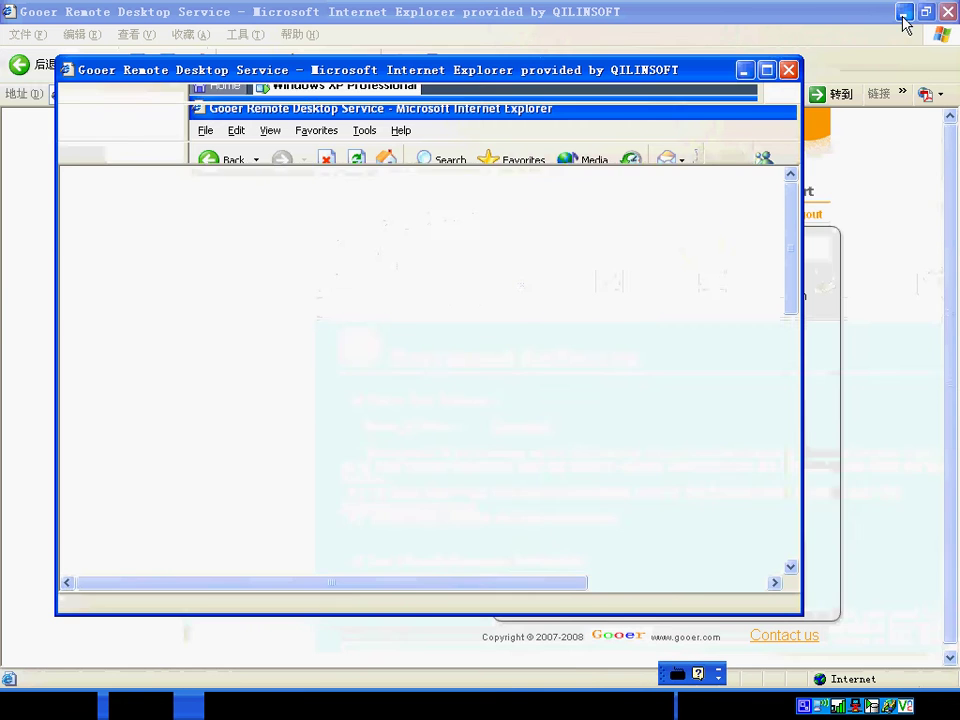
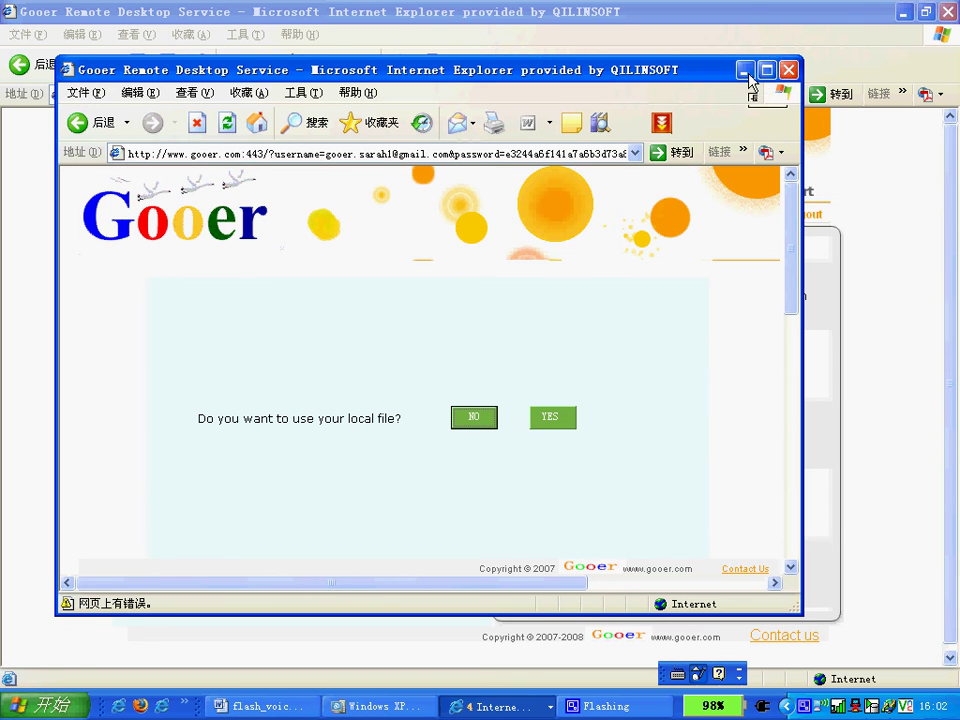
Minimize the local-file prompt window and select the current web address in the address bar
left_click(749, 74)
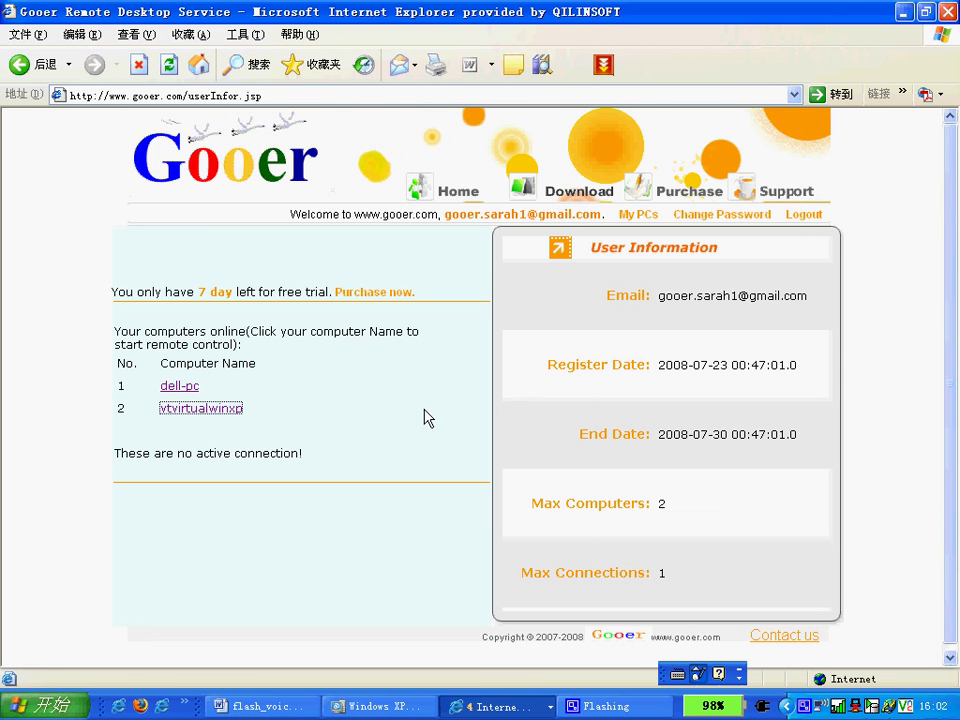
left_click(598, 94)
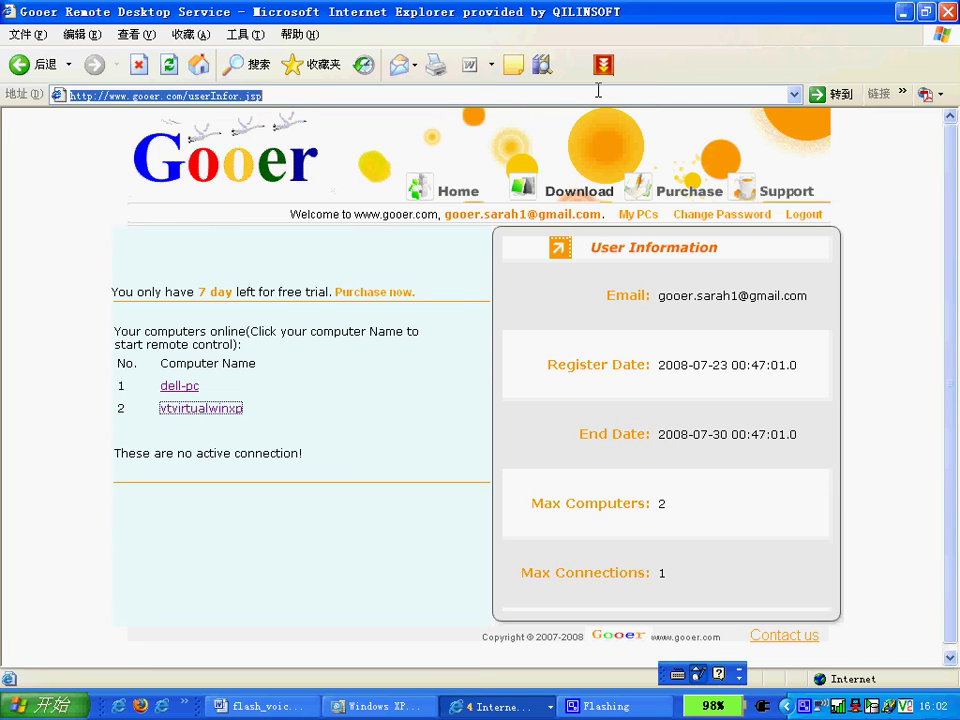
type("www.")
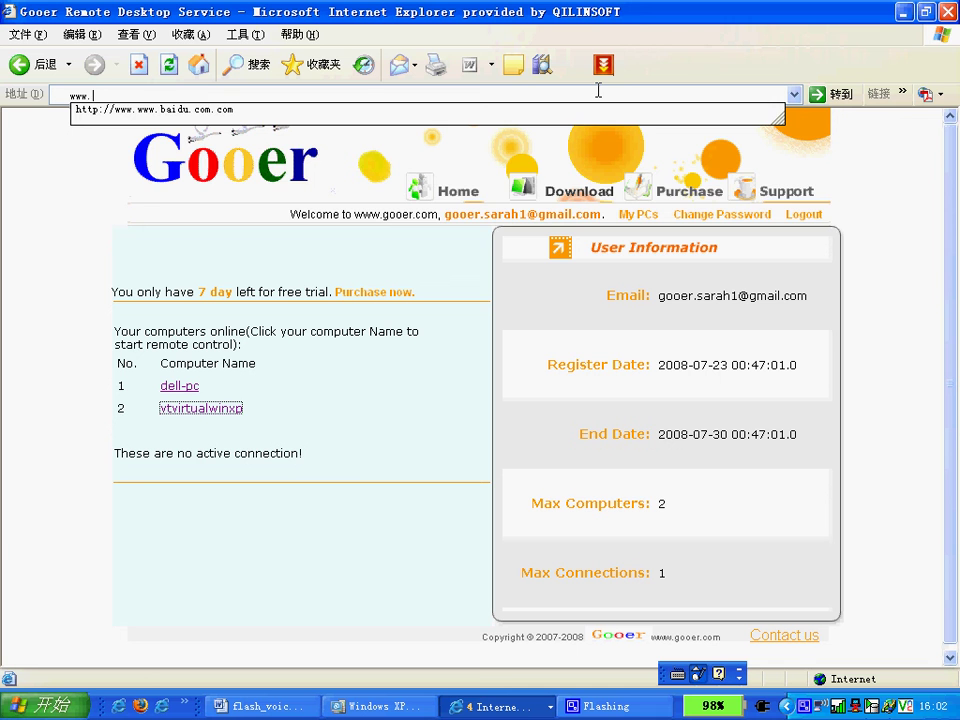
type("gooer.com")
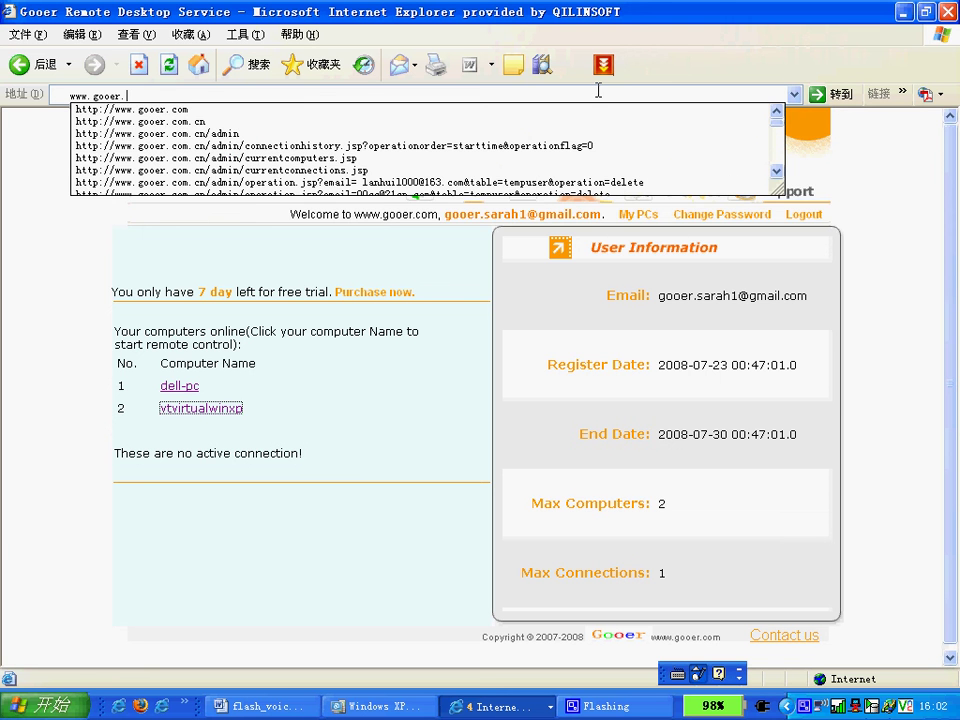
key("Return")
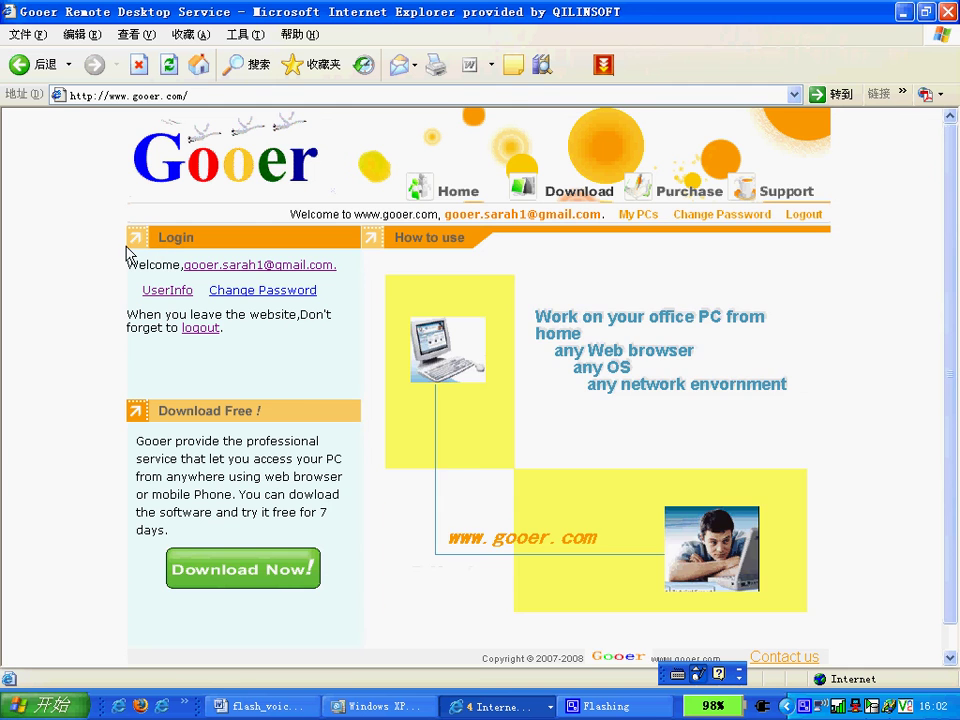
Open My PCs and start remote control of the vtvirtualwinxp computer
left_click(636, 214)
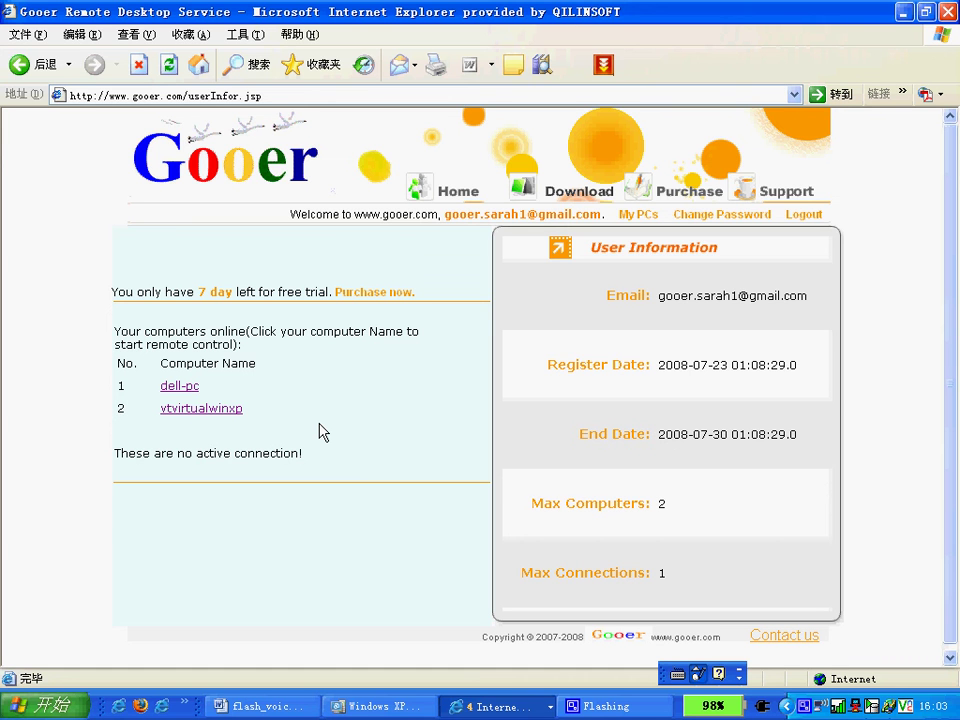
left_click(238, 410)
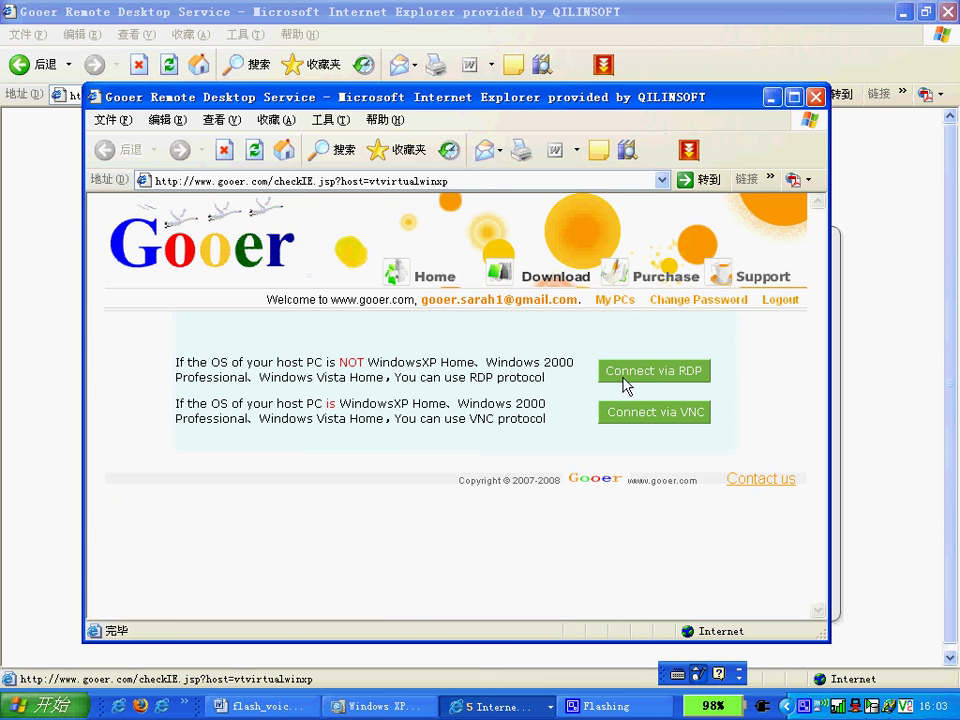
Connect to vtvirtualwinxp via RDP, declining to use a local file
left_click(627, 385)
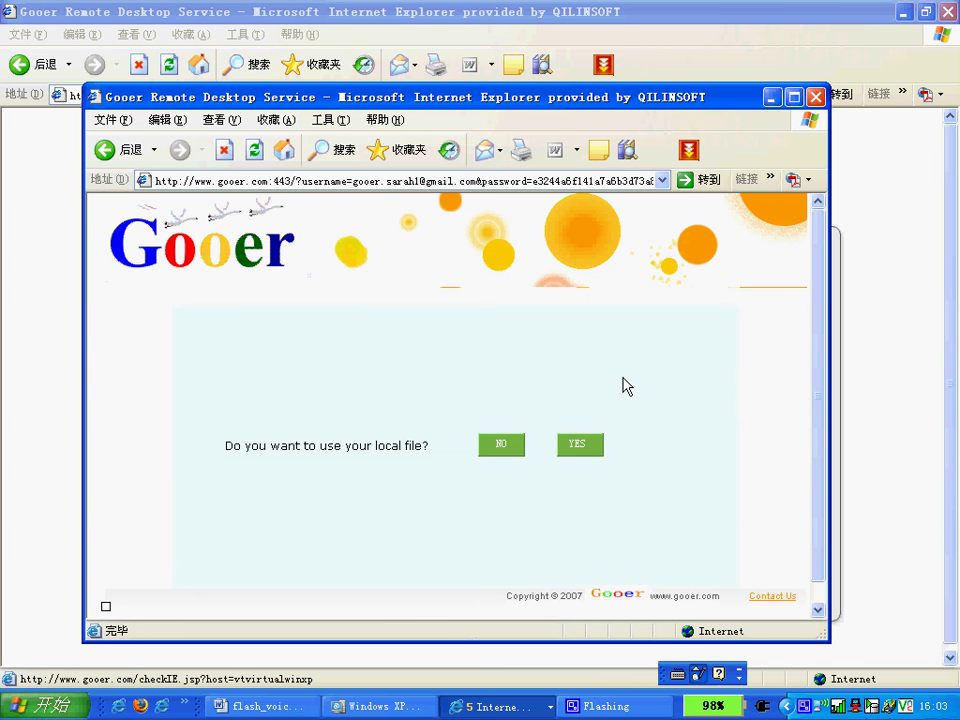
left_click(502, 446)
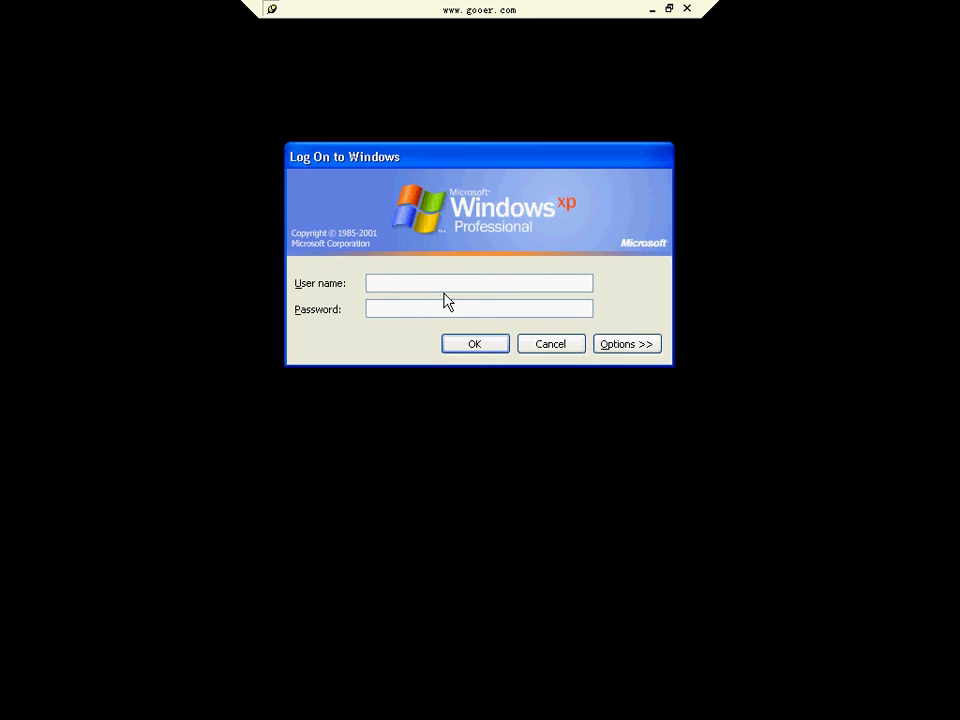
Submit the account's user name and password at the Windows XP logon dialog
type("vttest")
left_click(442, 312)
type("testtest")
left_click(480, 345)
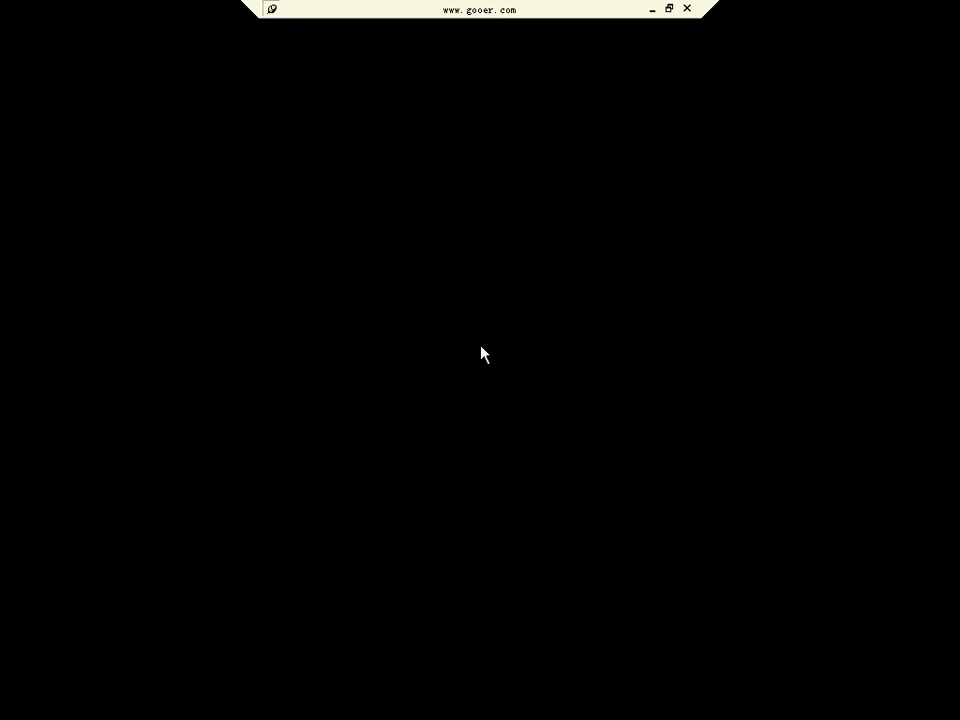